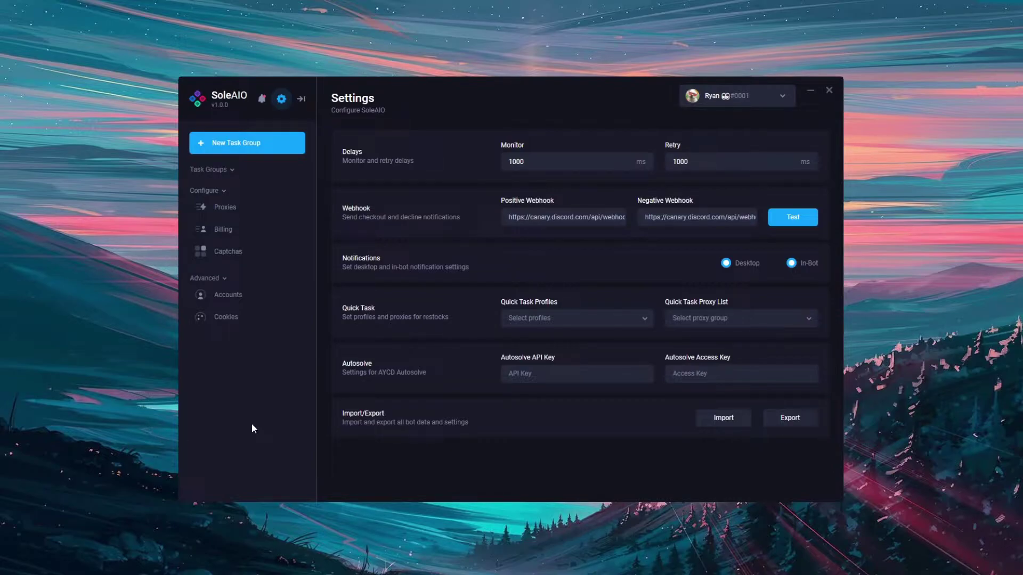
# Create a new task group named 'Restocks' with Mesh as its site
pyautogui.click(287, 150)
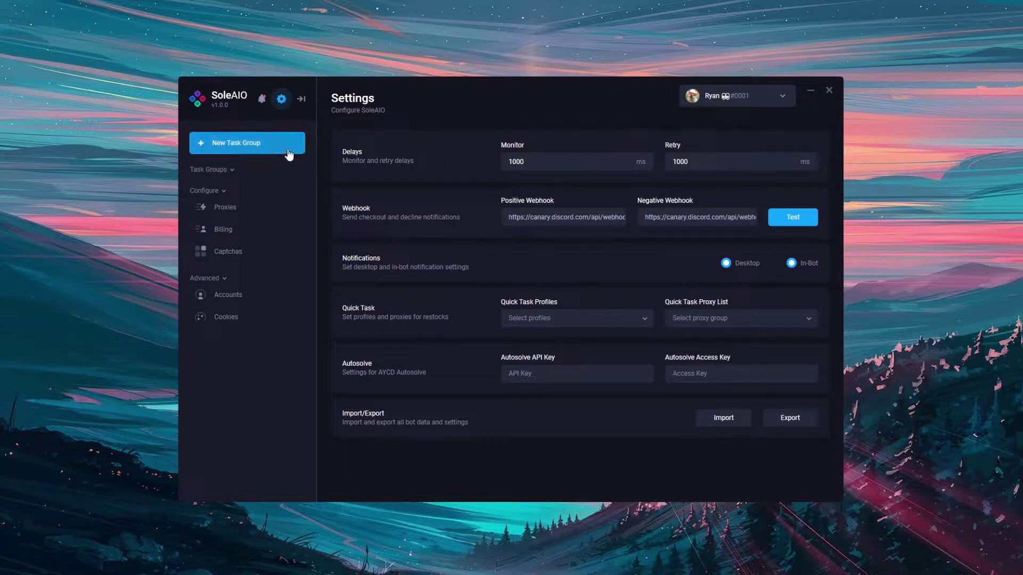
pyautogui.click(289, 153)
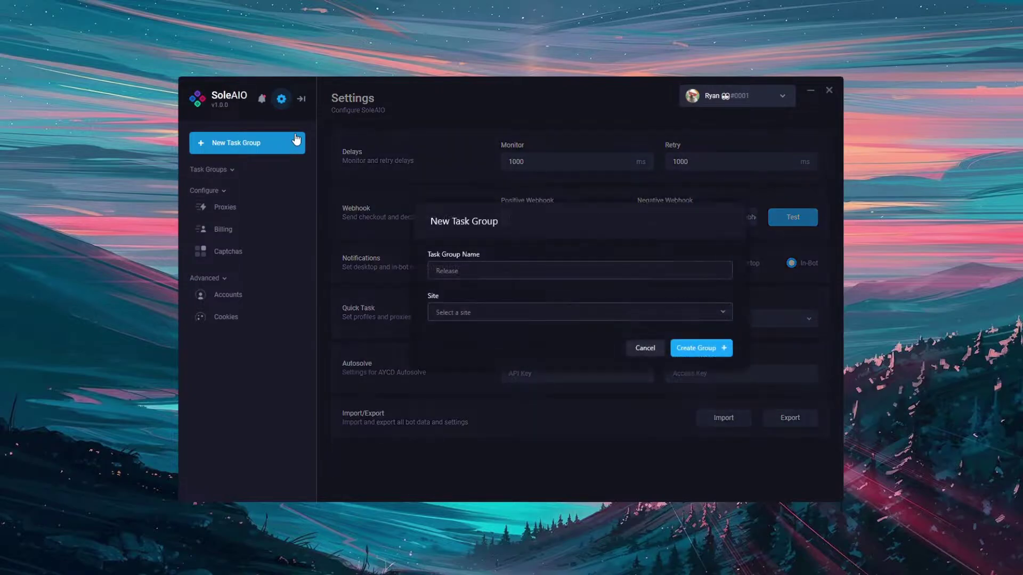
pyautogui.click(486, 268)
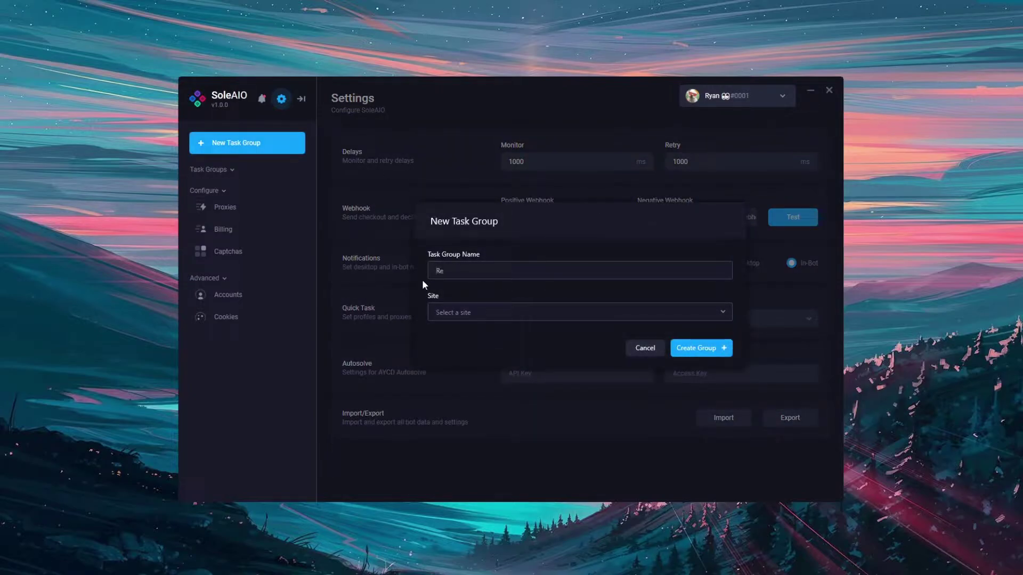
pyautogui.write('Restocks')
pyautogui.click(529, 312)
pyautogui.click(541, 430)
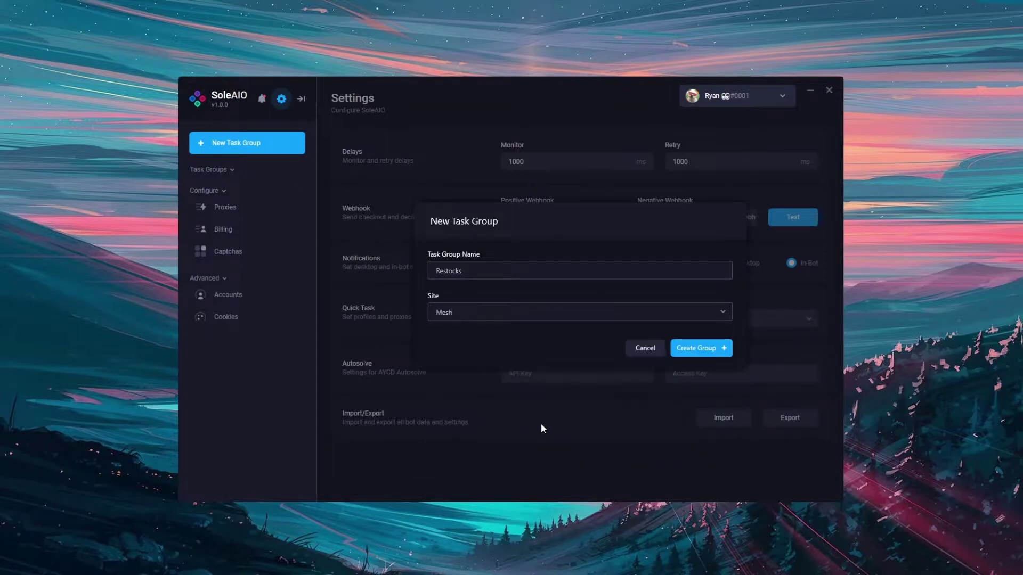
pyautogui.click(716, 347)
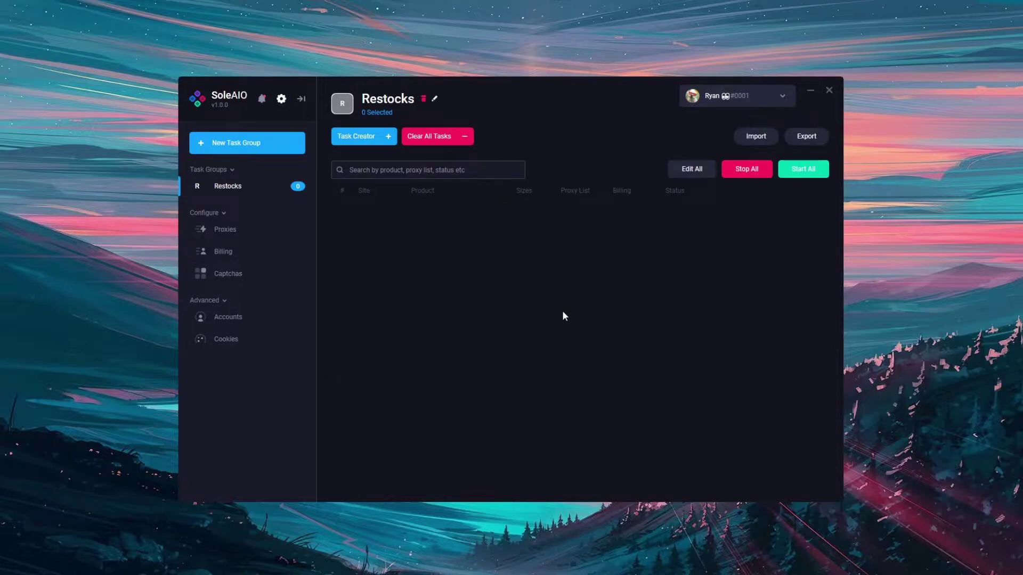
# Open the Task Creator for the Restocks group and set the task site to JD UK
pyautogui.click(384, 137)
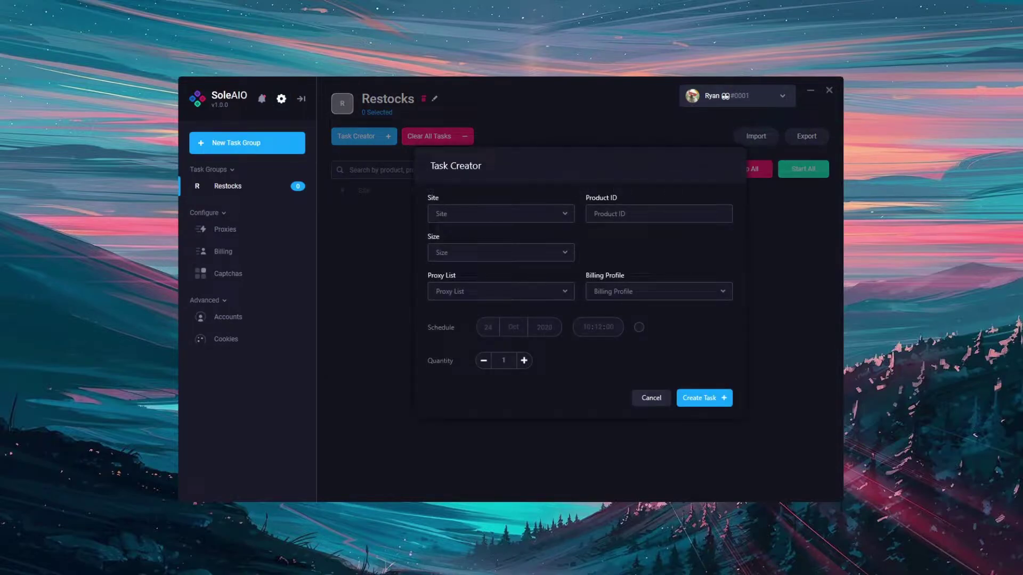
pyautogui.click(498, 215)
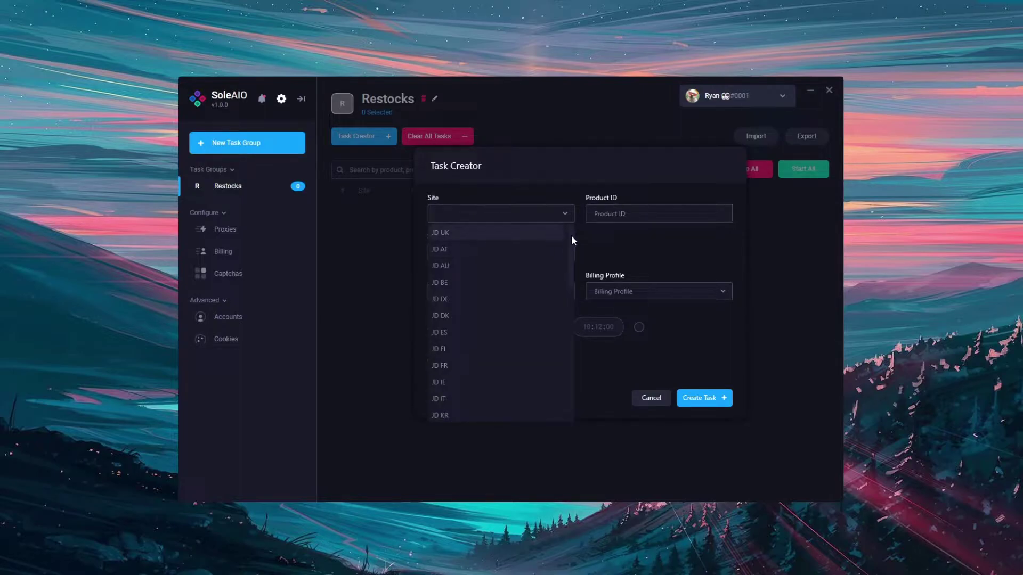
pyautogui.moveTo(572, 237); pyautogui.dragTo(567, 209)
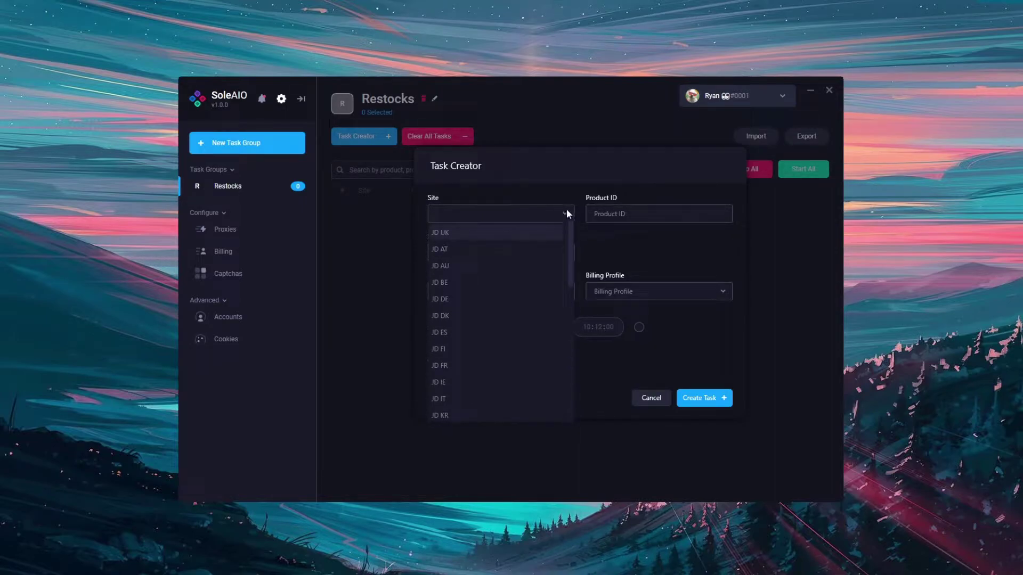
pyautogui.click(525, 232)
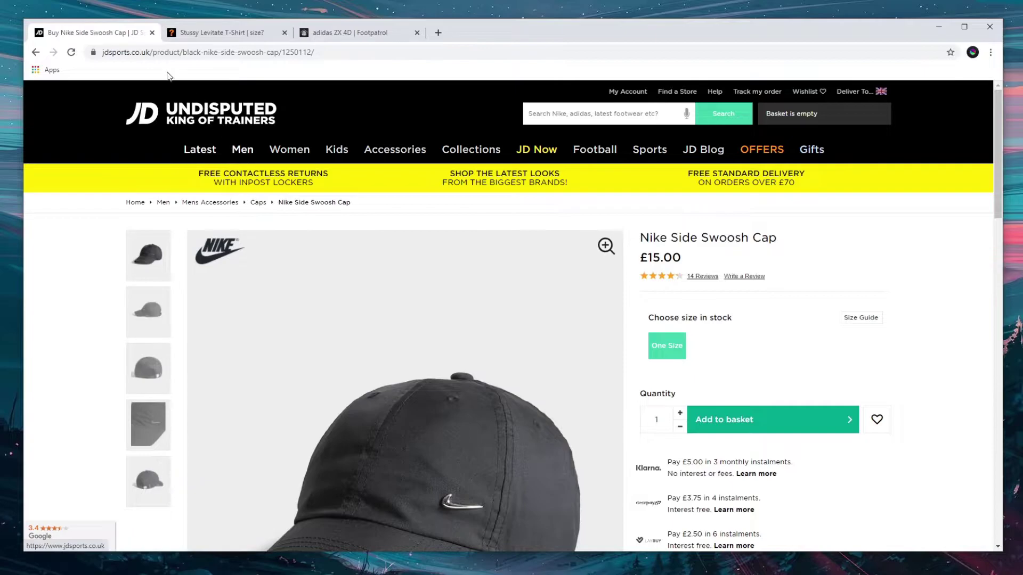
# Highlight product number 1250112 in the JD Sports cap page address
pyautogui.click(223, 33)
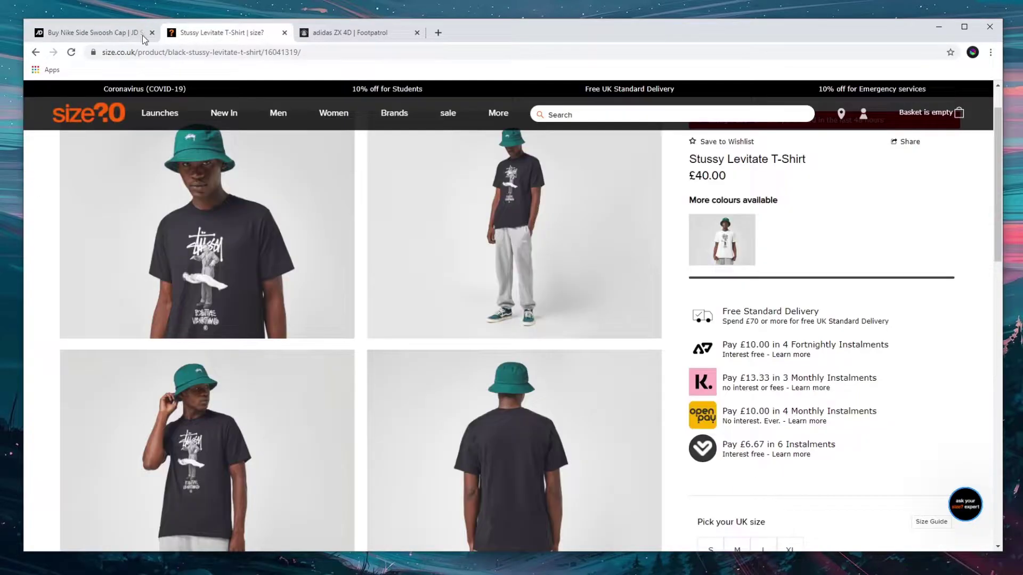
pyautogui.click(115, 33)
pyautogui.moveTo(282, 52); pyautogui.dragTo(312, 53)
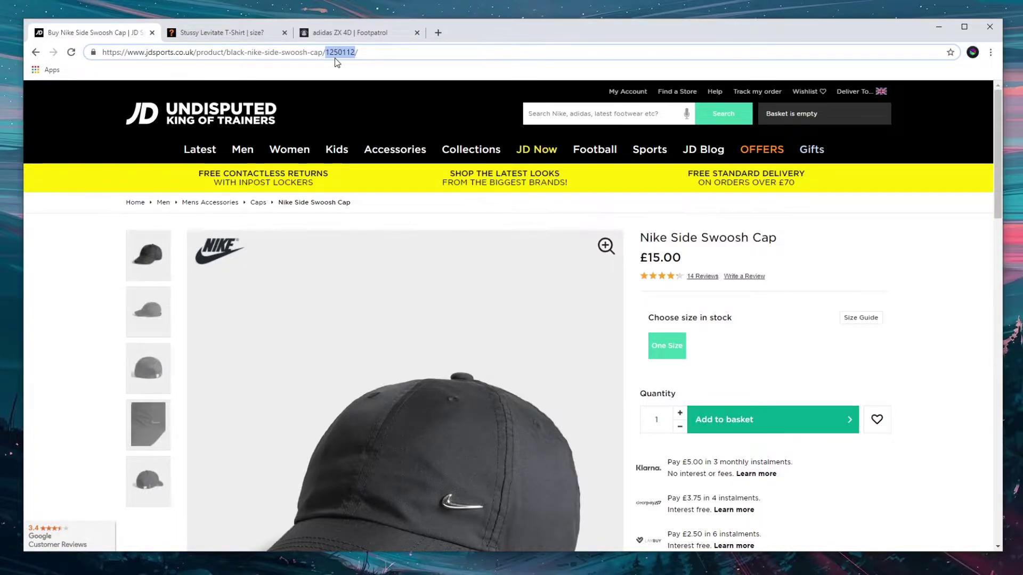
# Check the size? and Footpatrol product numbers in their addresses, then reselect 1250112 on JD
pyautogui.click(250, 34)
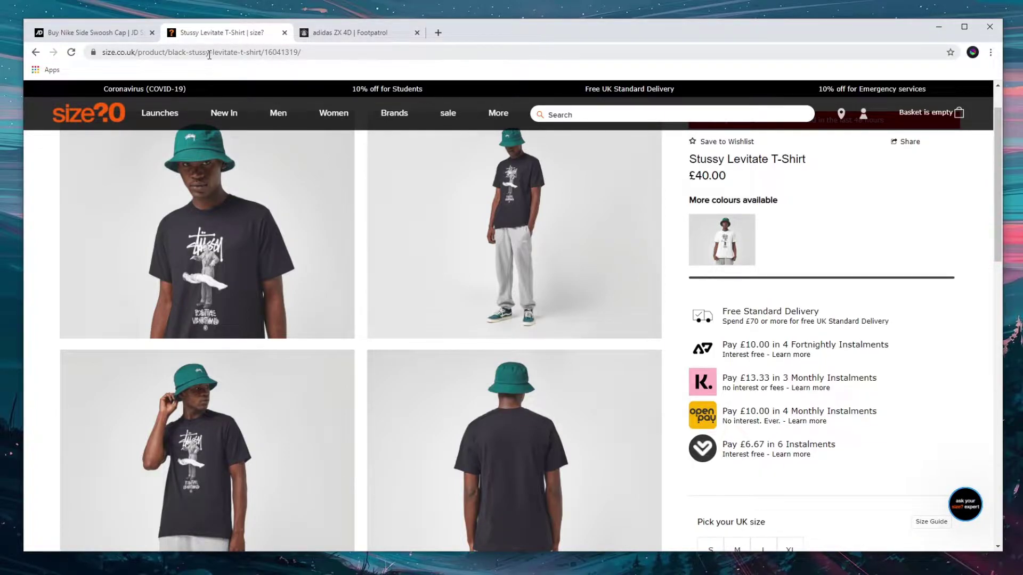
pyautogui.click(366, 34)
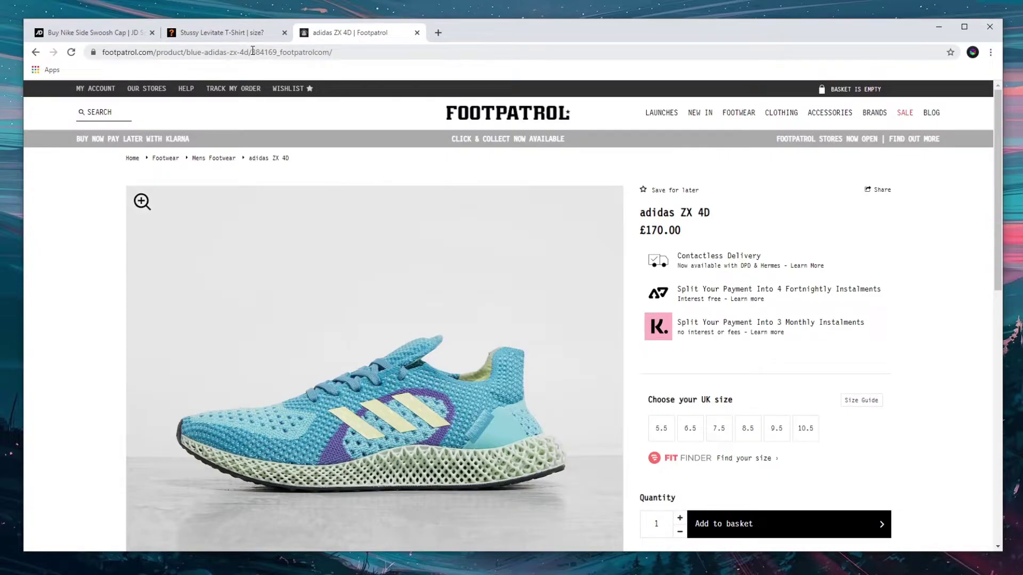
pyautogui.moveTo(252, 51); pyautogui.dragTo(330, 52)
pyautogui.click(136, 34)
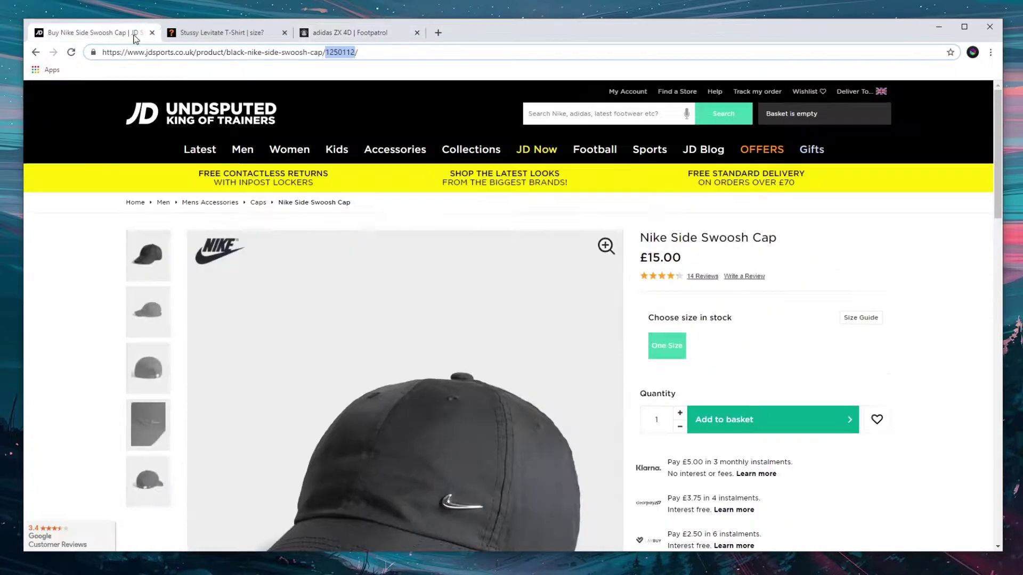
pyautogui.click(322, 53)
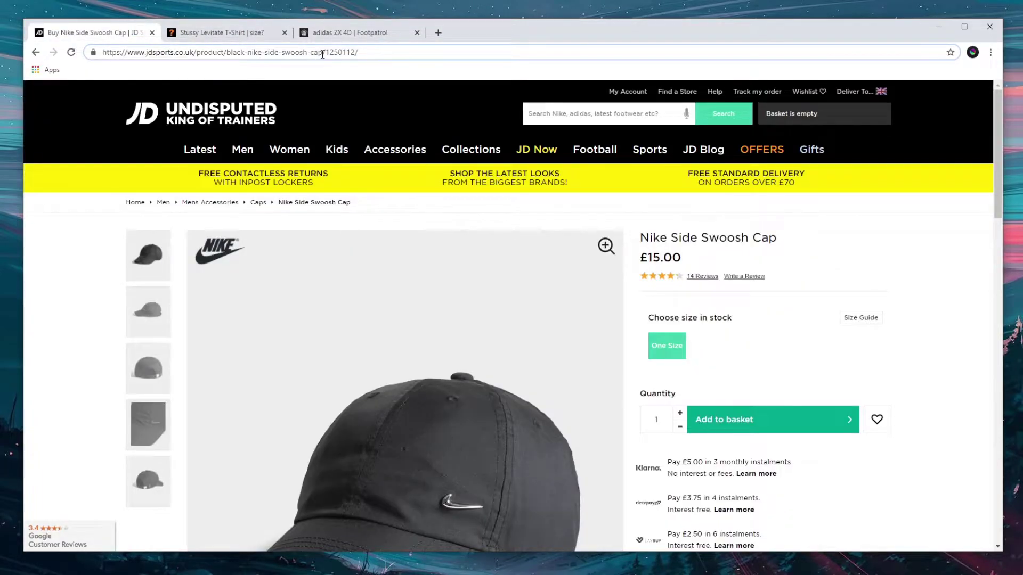
pyautogui.doubleClick(326, 52)
pyautogui.click(361, 52)
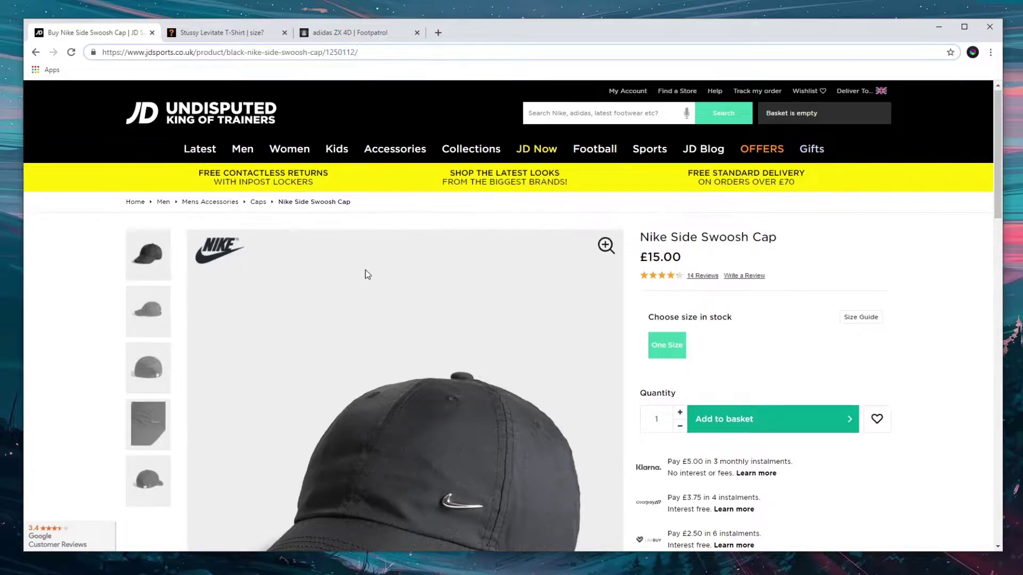
# Scroll to the JD cap's Product Info and select its product code 1250112
pyautogui.scroll(-9, 360, 296)
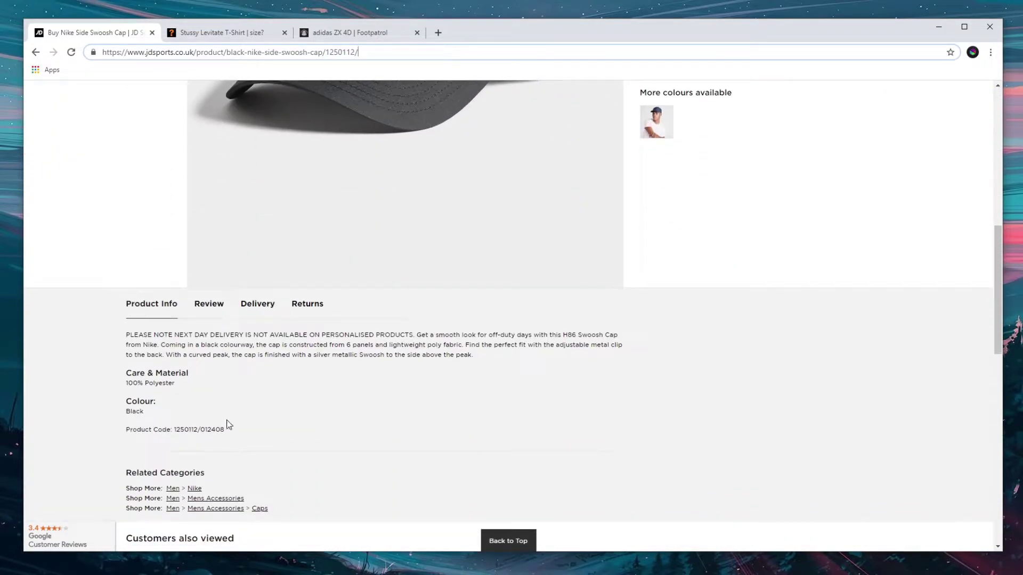
pyautogui.tripleClick(172, 429)
pyautogui.doubleClick(186, 430)
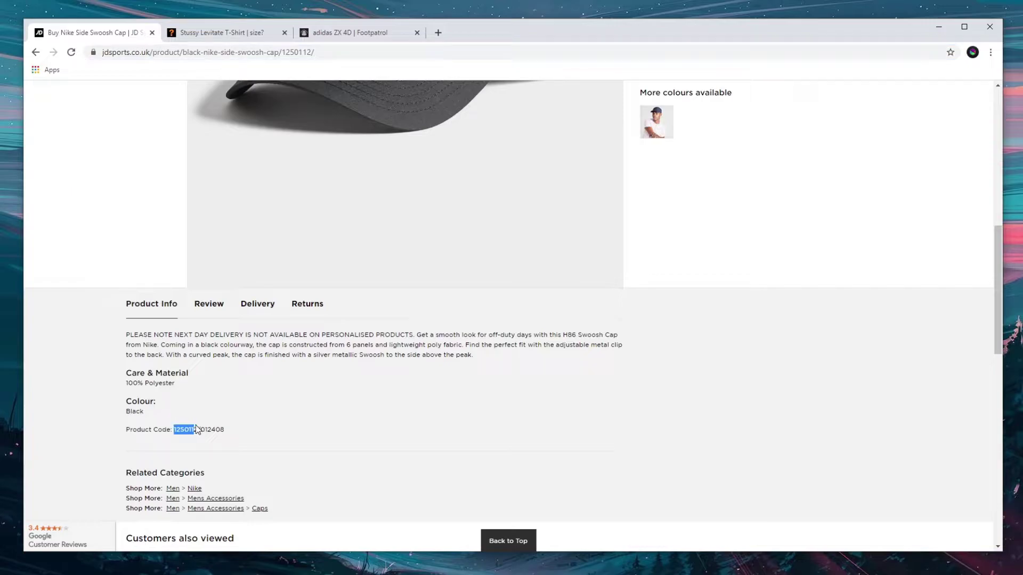
# Select product codes 16041319 and 384169_footpatrolcom, then select 1250112 in the JD address
pyautogui.click(212, 35)
pyautogui.scroll(-10, 306, 299)
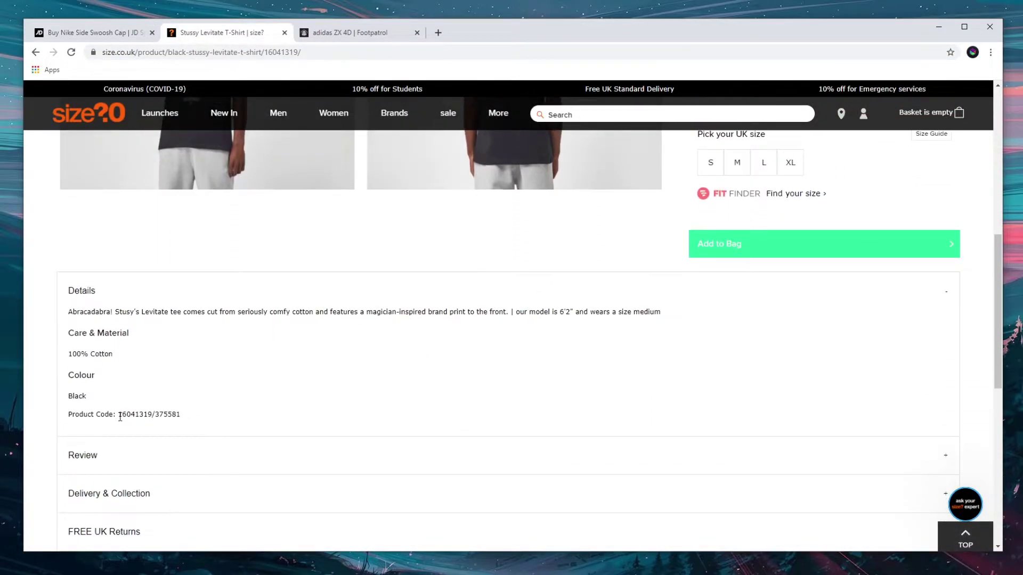
pyautogui.moveTo(117, 415); pyautogui.dragTo(153, 415)
pyautogui.click(341, 32)
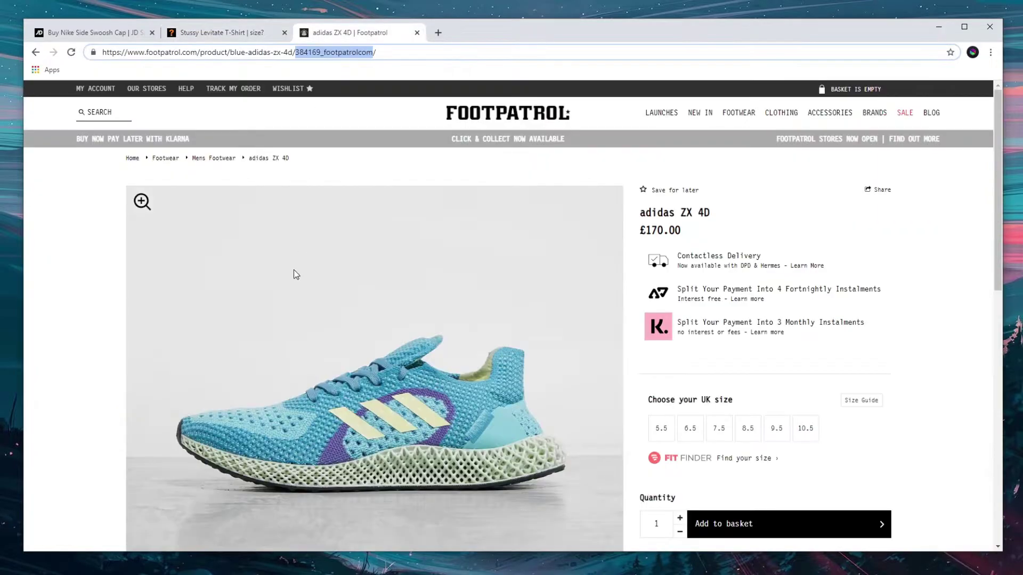
pyautogui.scroll(-8, 251, 350)
pyautogui.moveTo(173, 403); pyautogui.dragTo(239, 403)
pyautogui.click(105, 24)
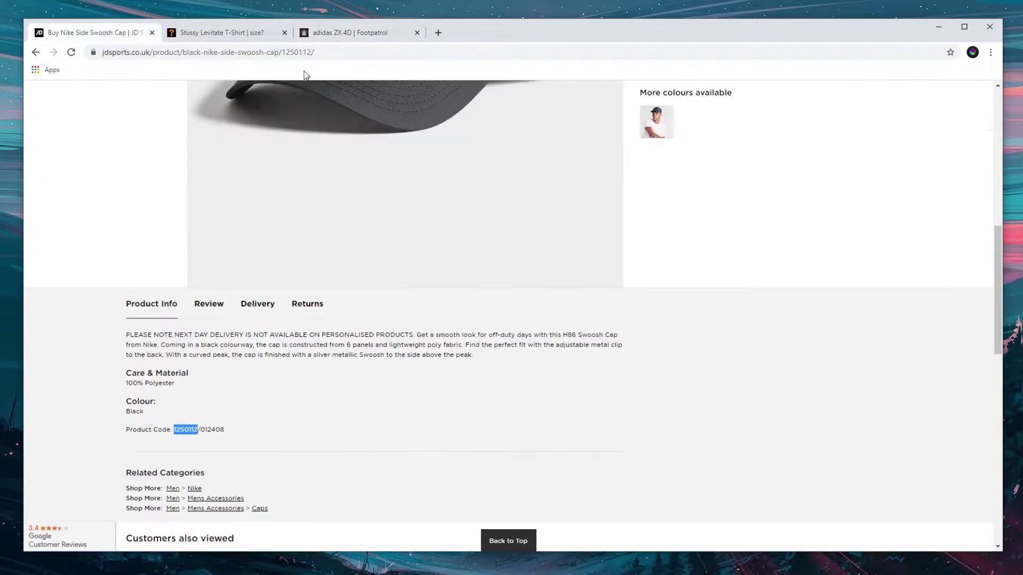
pyautogui.moveTo(281, 52); pyautogui.dragTo(307, 52)
pyautogui.hotkey('ctrl', 'c')
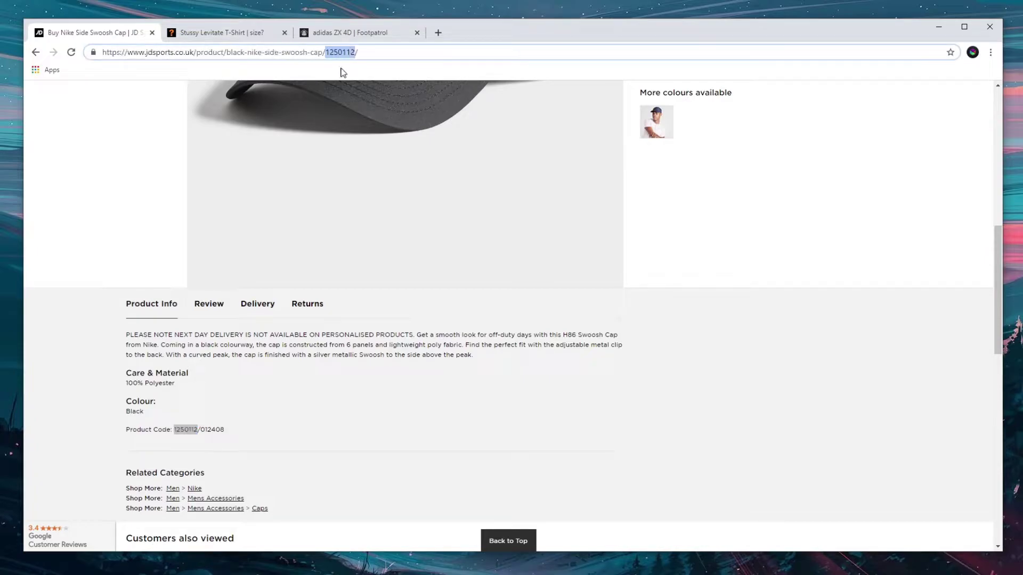
# Paste product ID 1250112 into the JD UK task in SoleAIO
pyautogui.click(939, 26)
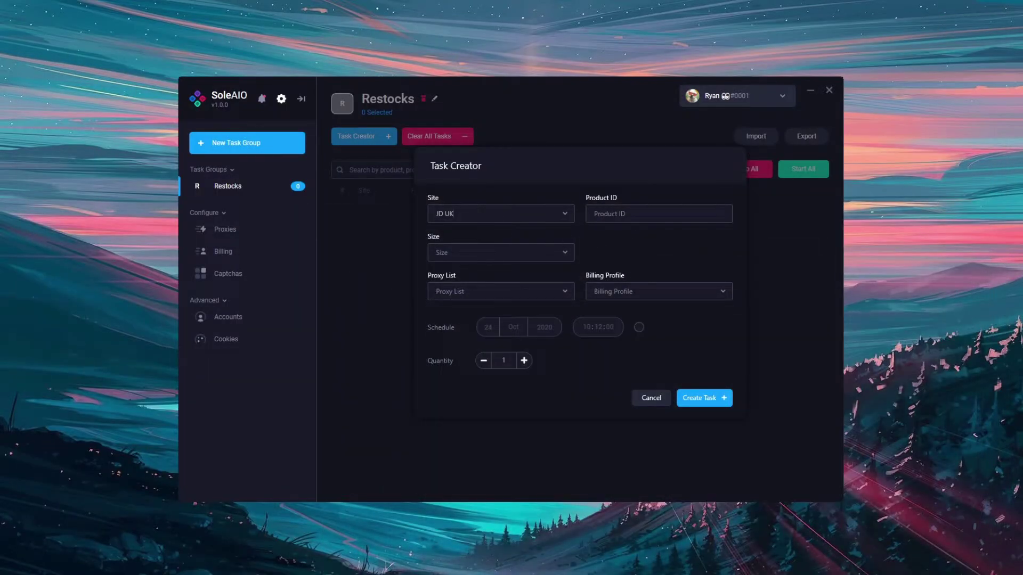
pyautogui.click(643, 212)
pyautogui.hotkey('ctrl', 'v')
# Set the task size to Random, removing the individually picked sizes
pyautogui.click(548, 253)
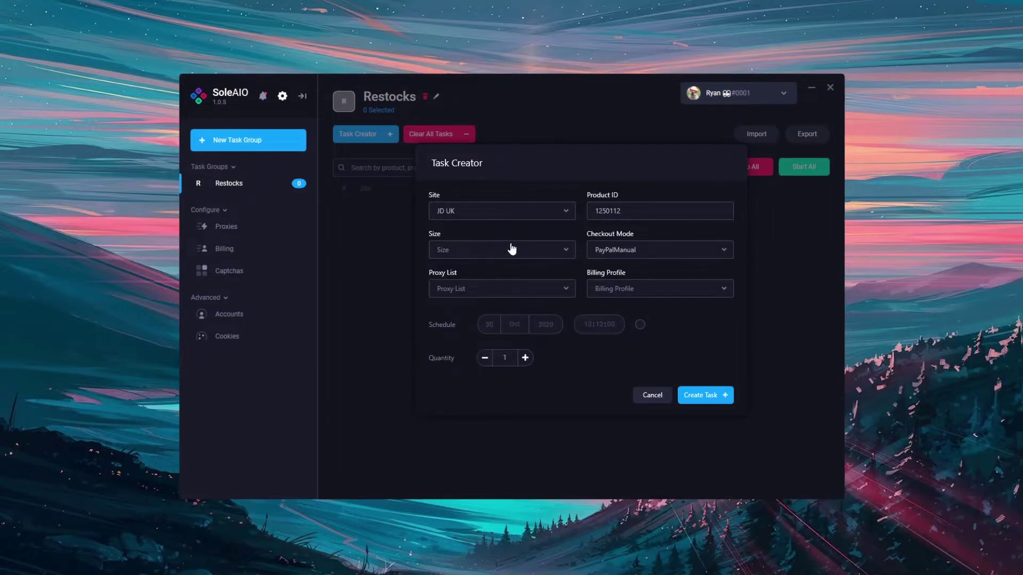
pyautogui.click(567, 254)
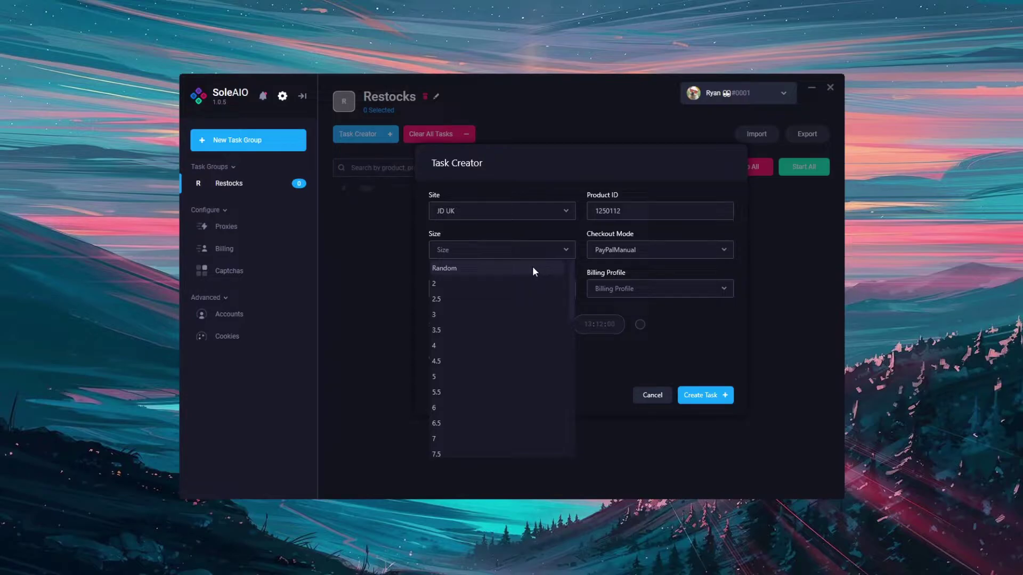
pyautogui.click(509, 331)
pyautogui.click(518, 344)
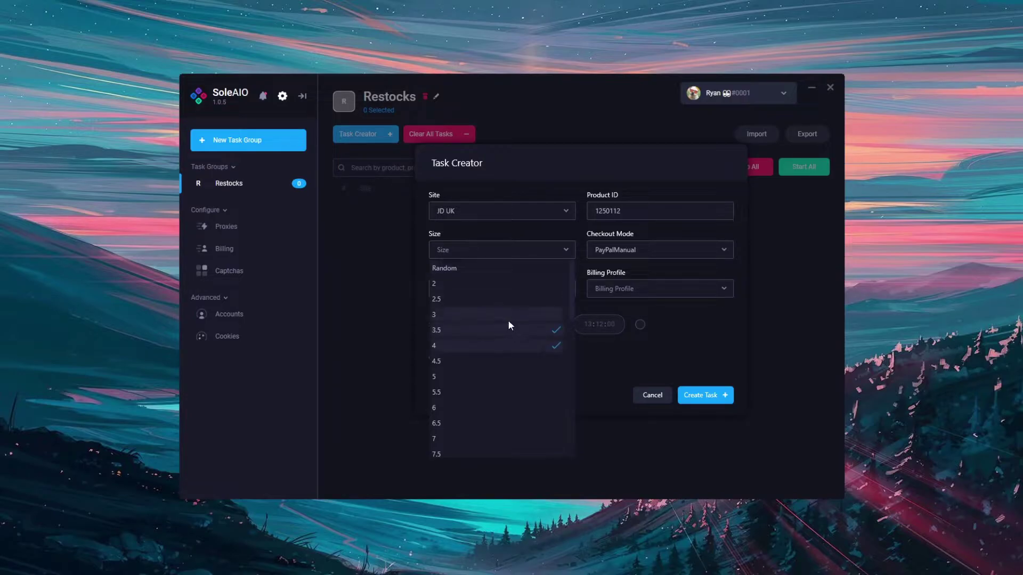
pyautogui.click(518, 314)
pyautogui.click(522, 331)
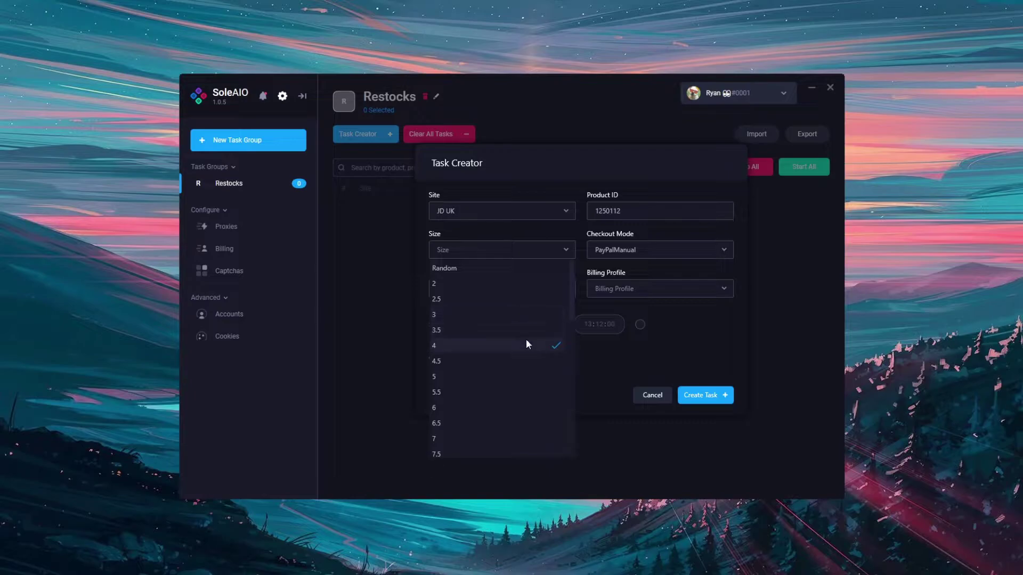
pyautogui.click(525, 344)
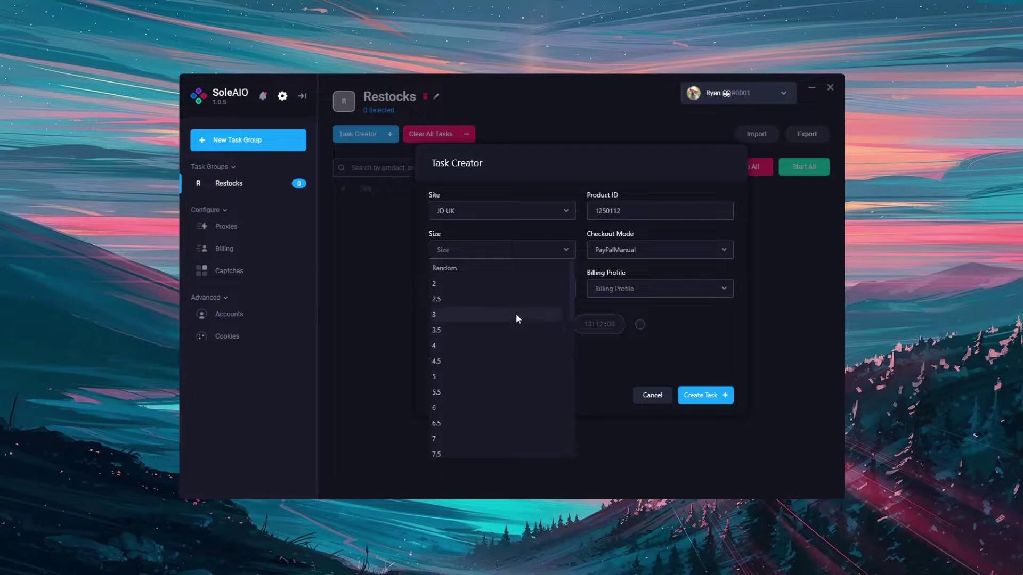
pyautogui.click(499, 234)
pyautogui.click(626, 251)
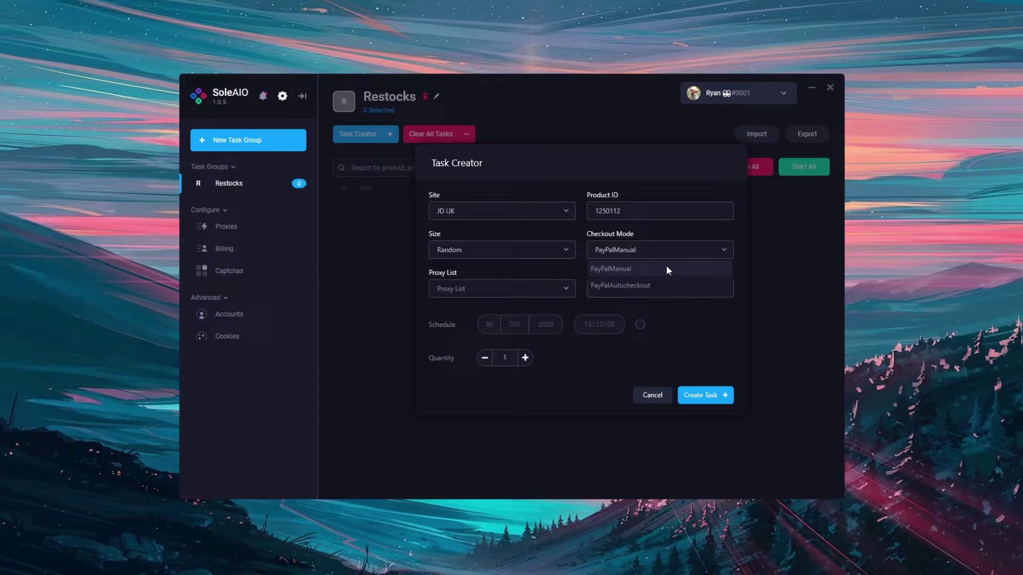
# Set the JD UK task's checkout mode to PayPalAutocheckout
pyautogui.click(665, 286)
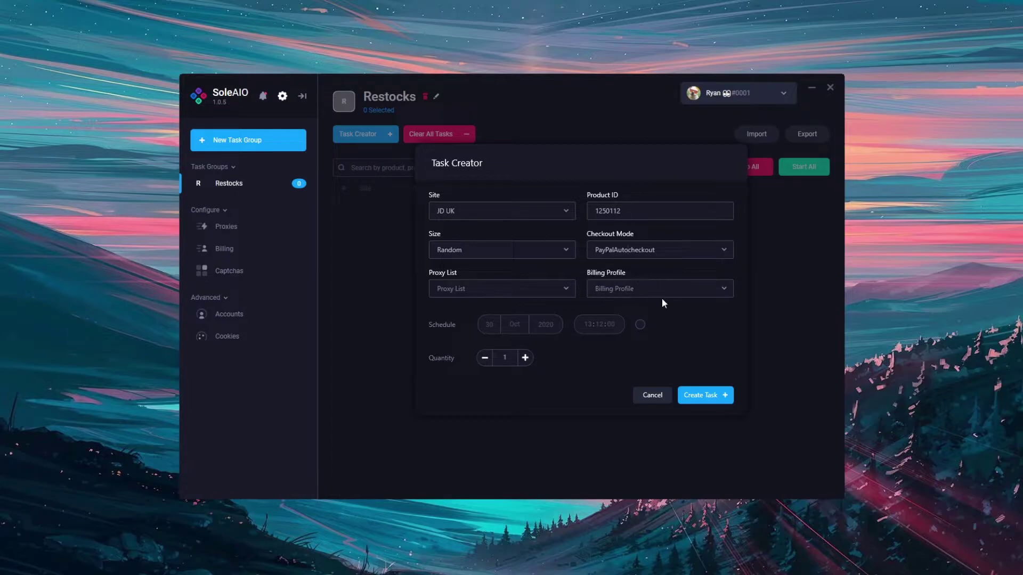
pyautogui.click(665, 255)
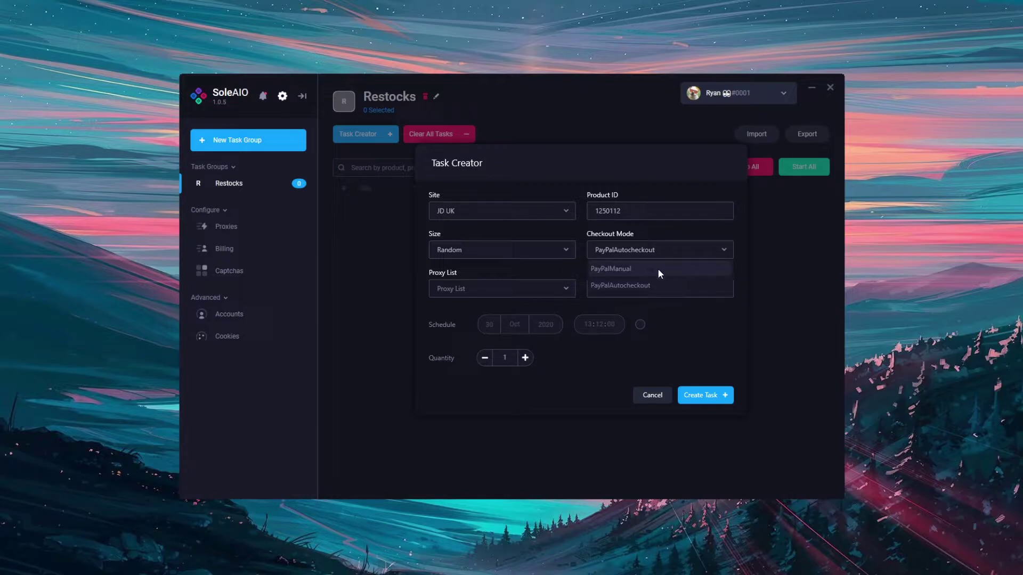
pyautogui.click(664, 246)
pyautogui.click(676, 250)
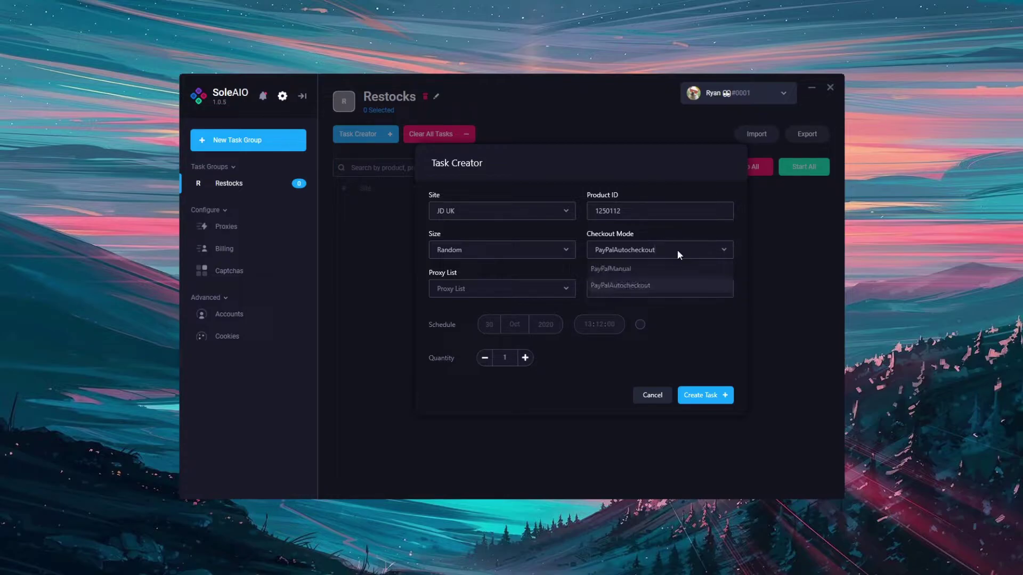
pyautogui.click(667, 285)
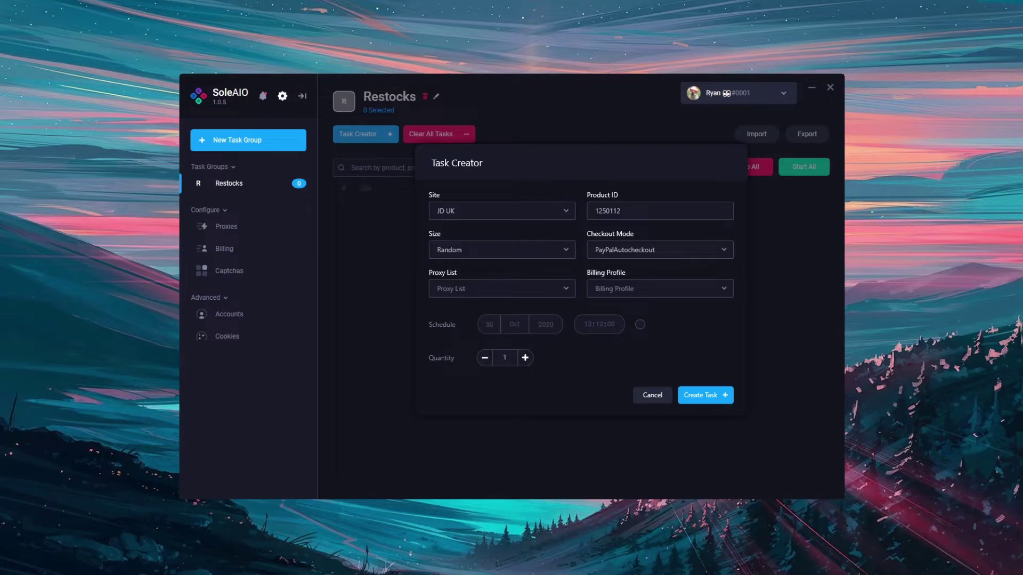
pyautogui.click(503, 289)
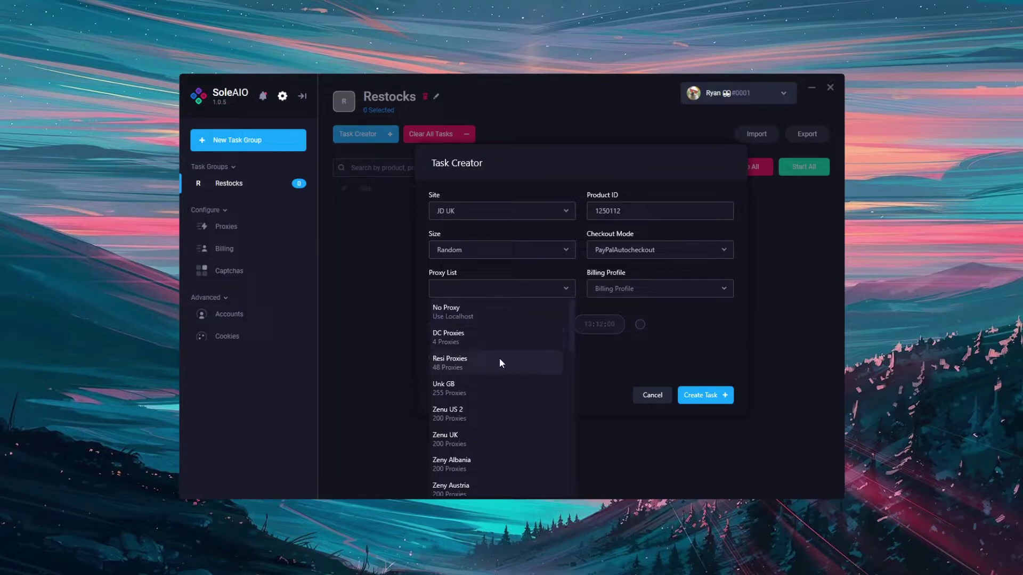
# Set Proxy List to No Proxy and Billing Profile to UK Test Profile
pyautogui.click(484, 310)
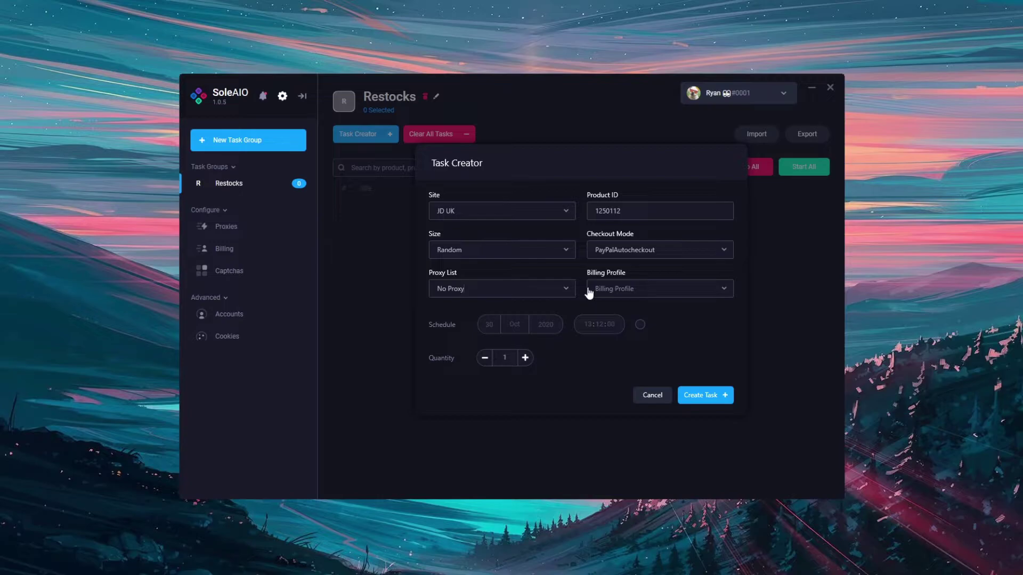
pyautogui.click(612, 288)
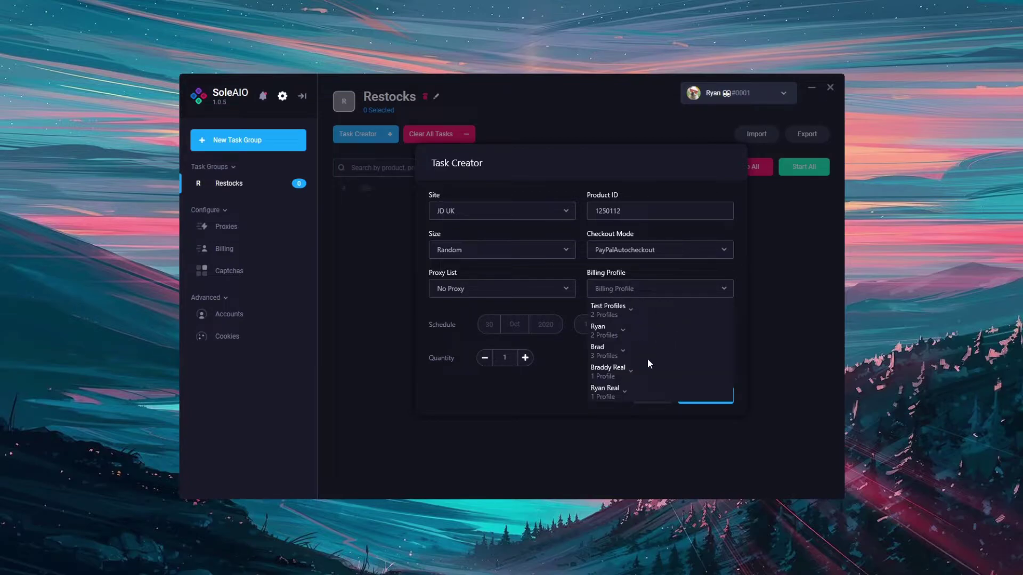
pyautogui.click(615, 309)
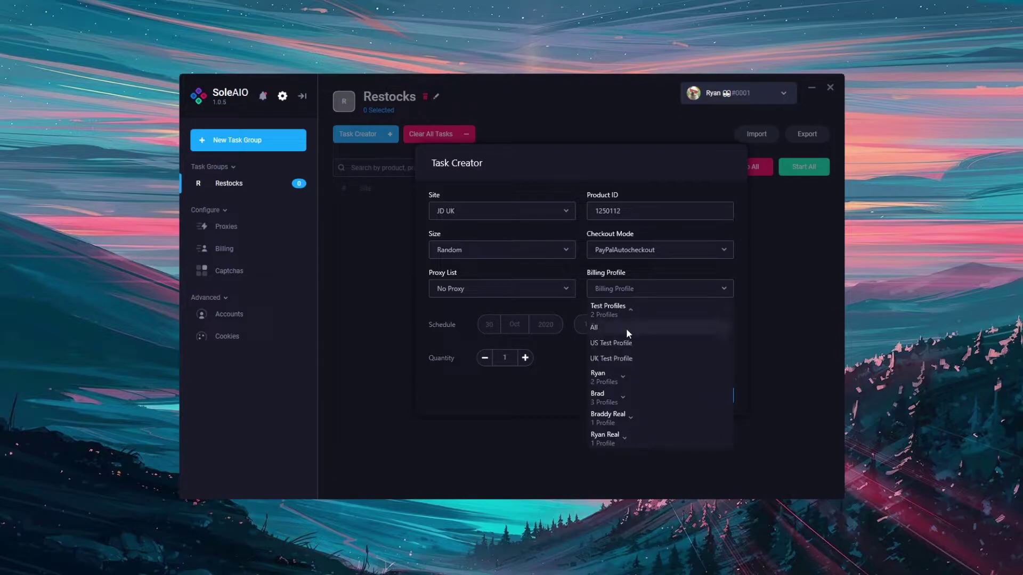
pyautogui.click(658, 327)
pyautogui.click(699, 328)
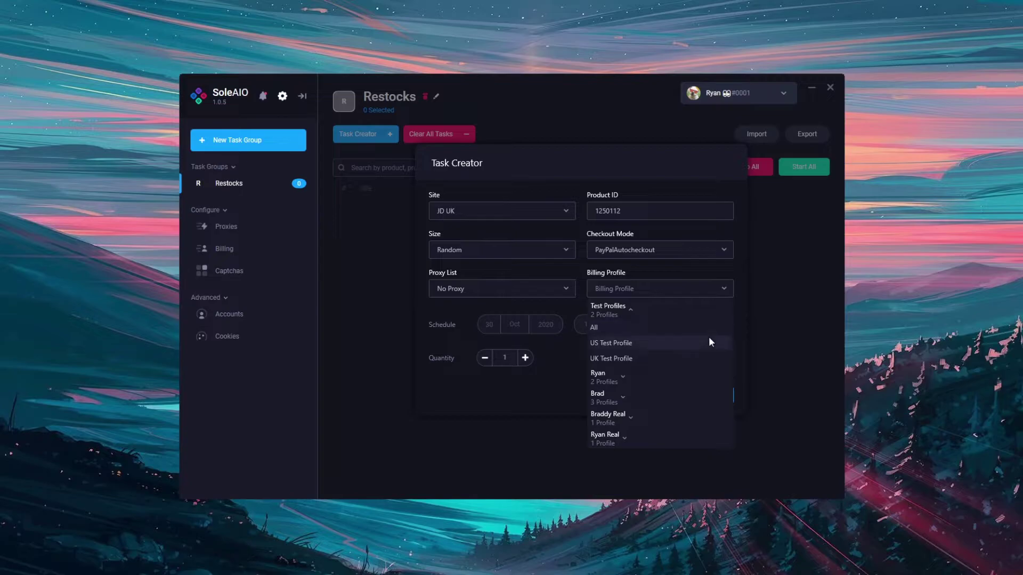
pyautogui.click(682, 355)
pyautogui.click(671, 278)
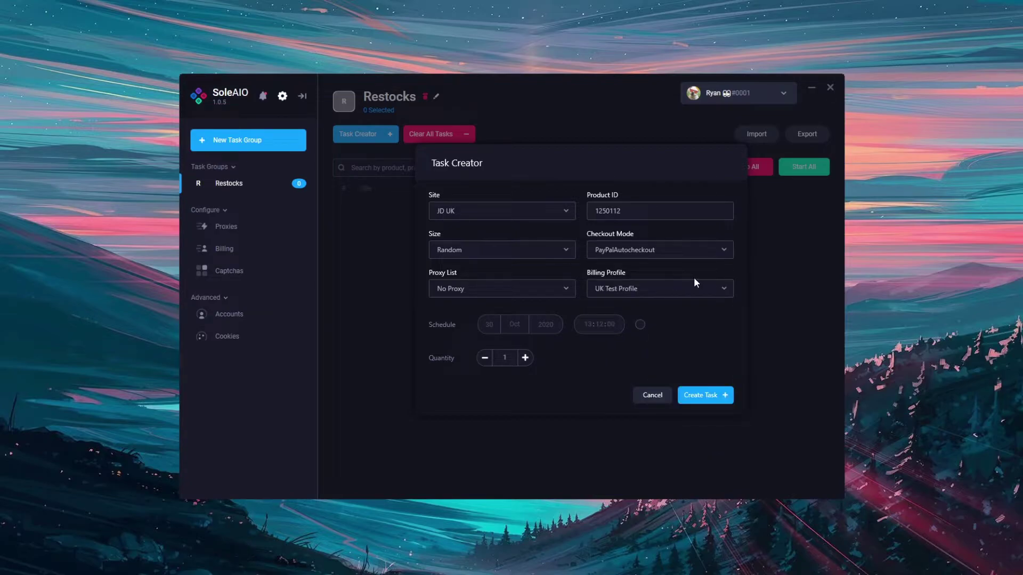
# Toggle scheduling on and back off, and raise the task quantity to 5
pyautogui.click(640, 324)
pyautogui.click(640, 325)
pyautogui.click(525, 358)
pyautogui.click(525, 358)
pyautogui.click(526, 358)
pyautogui.click(525, 358)
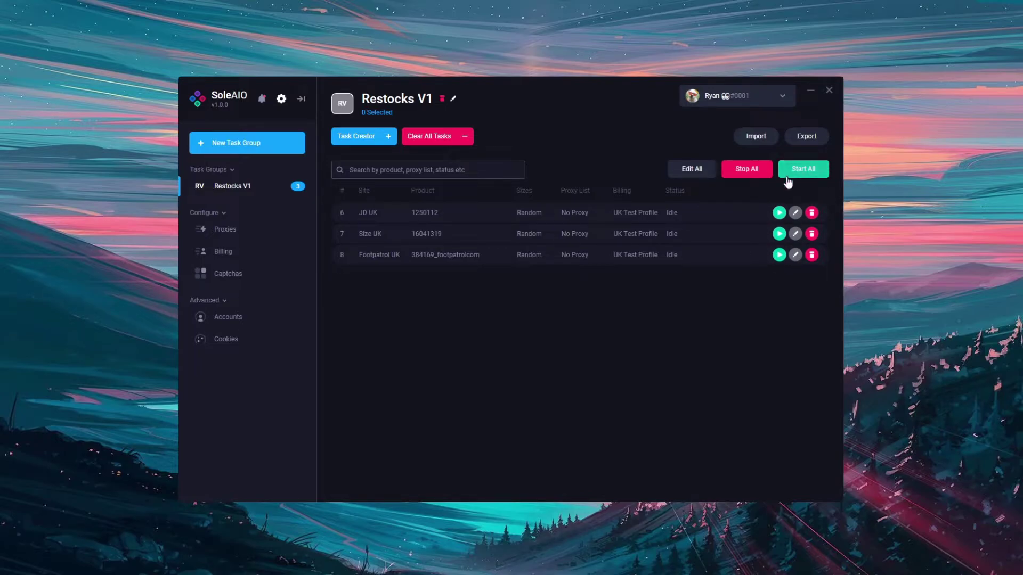
pyautogui.click(795, 214)
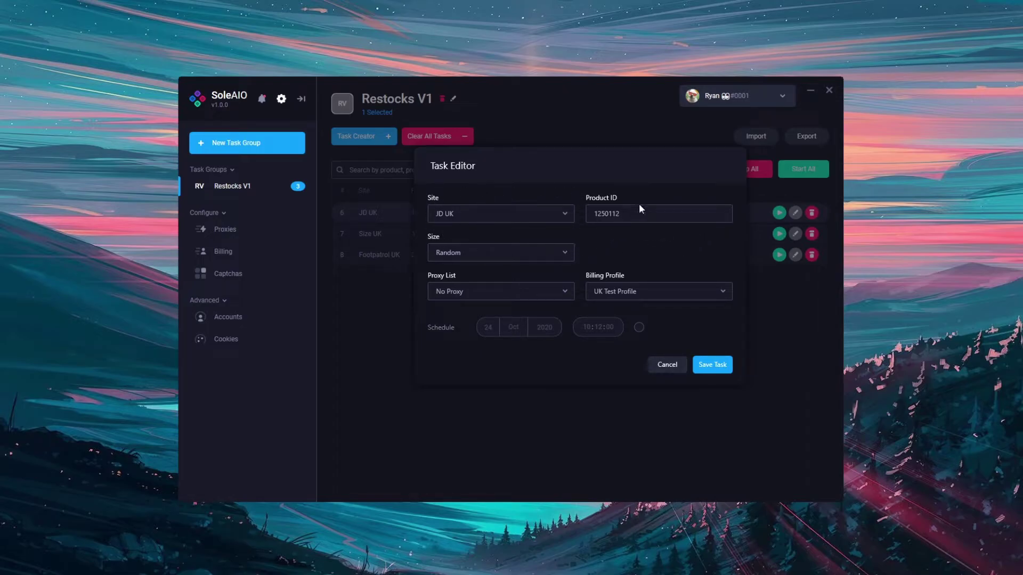
pyautogui.click(670, 365)
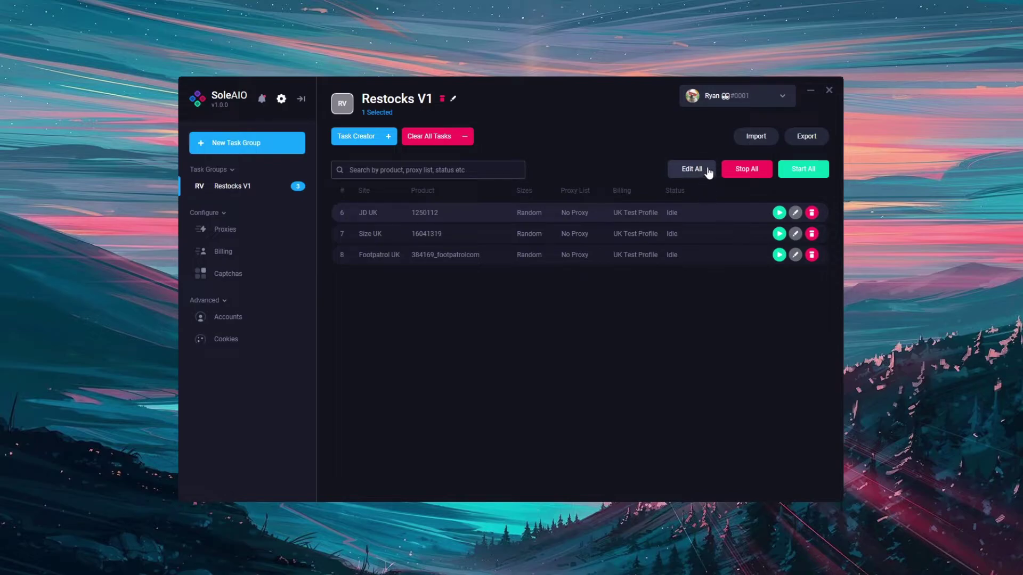
pyautogui.click(692, 169)
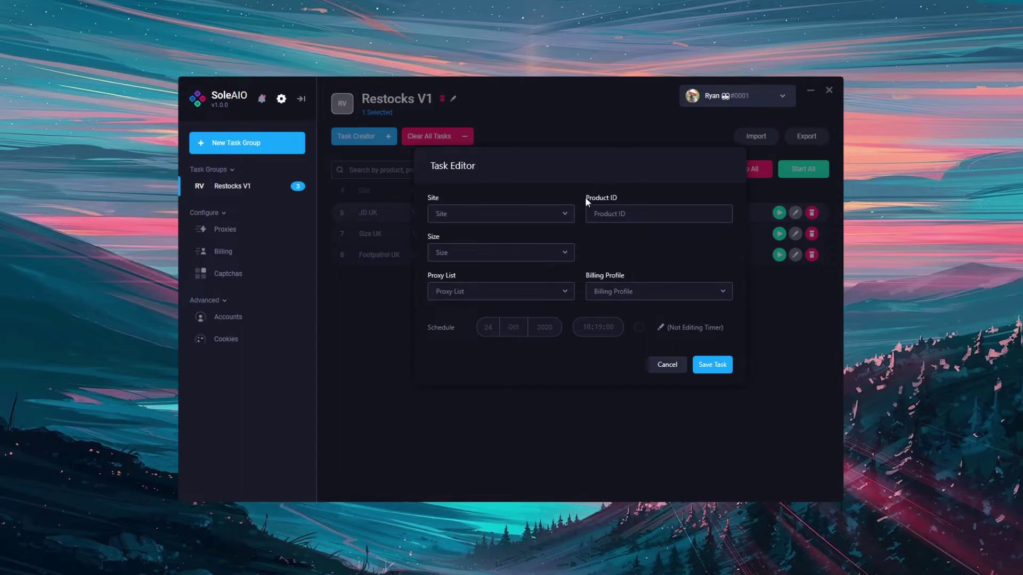
pyautogui.click(666, 365)
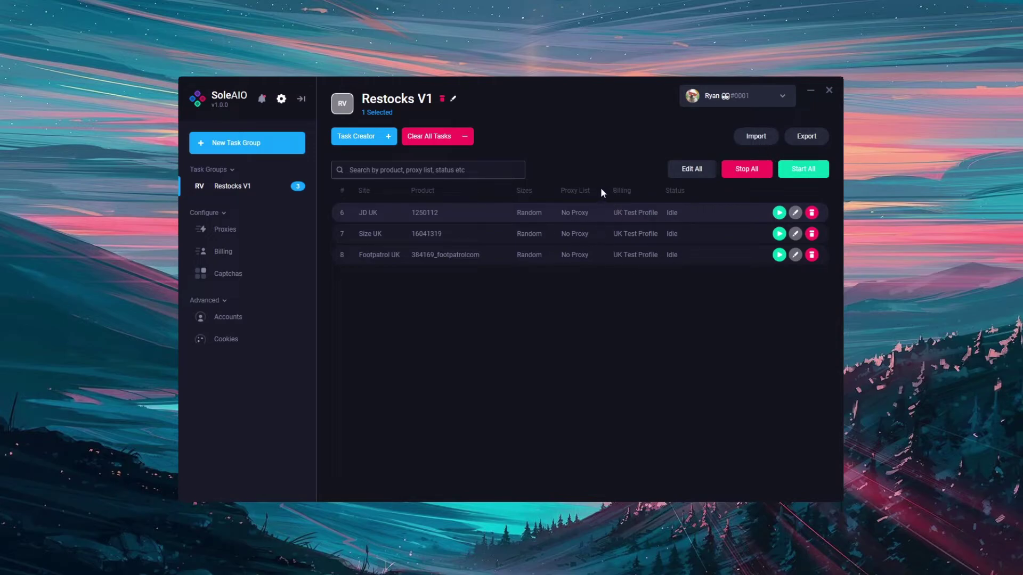
# Rename the task group from 'Restocks V1' to 'Restock' and save it
pyautogui.click(453, 100)
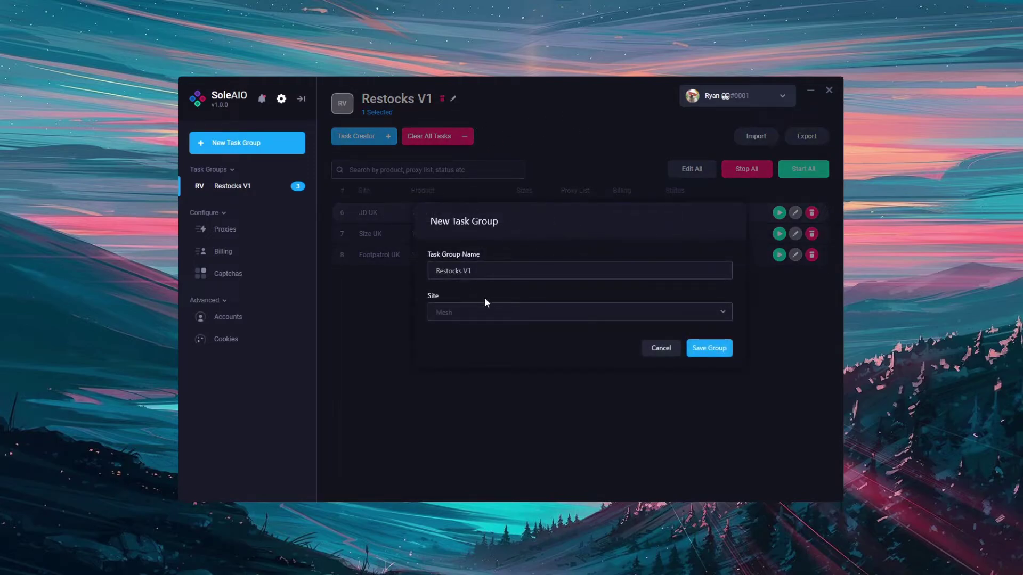
pyautogui.press('BackSpace')
pyautogui.press('BackSpace')
pyautogui.press('BackSpace')
pyautogui.click(691, 347)
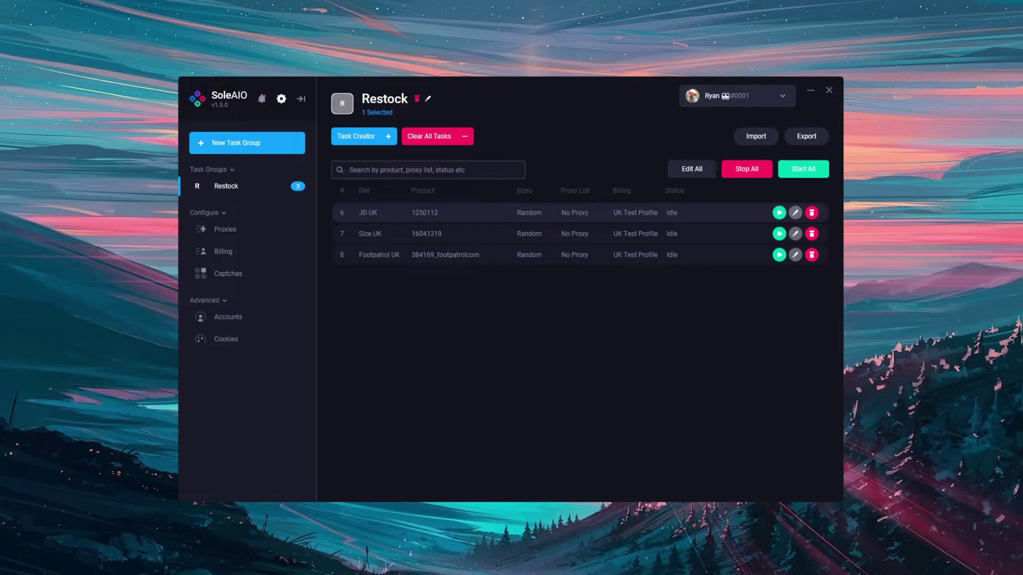
pyautogui.press('Escape')
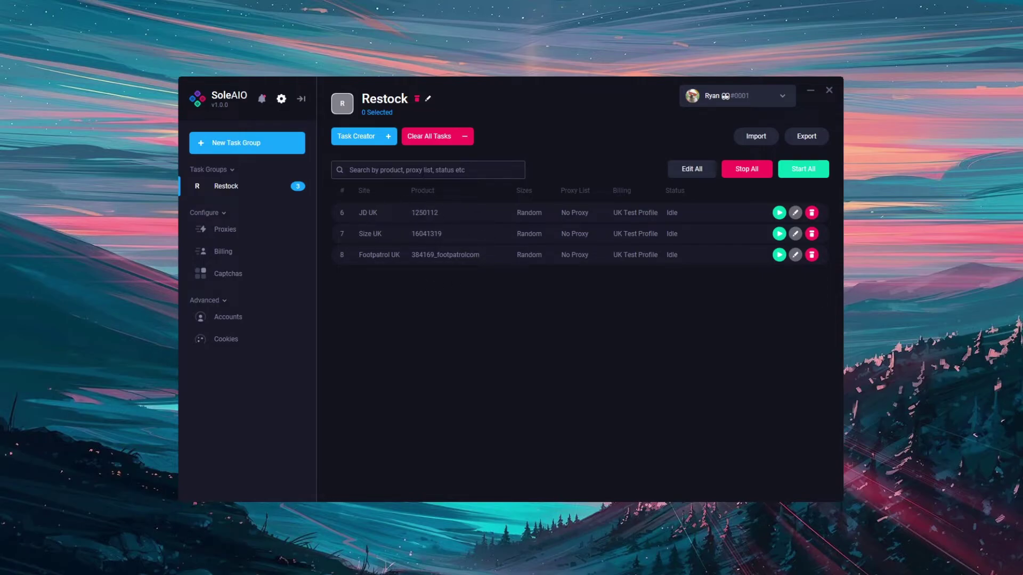
# Search the task list for 'JD' and '160', then clear the search to show all tasks
pyautogui.click(350, 169)
pyautogui.write('JD')
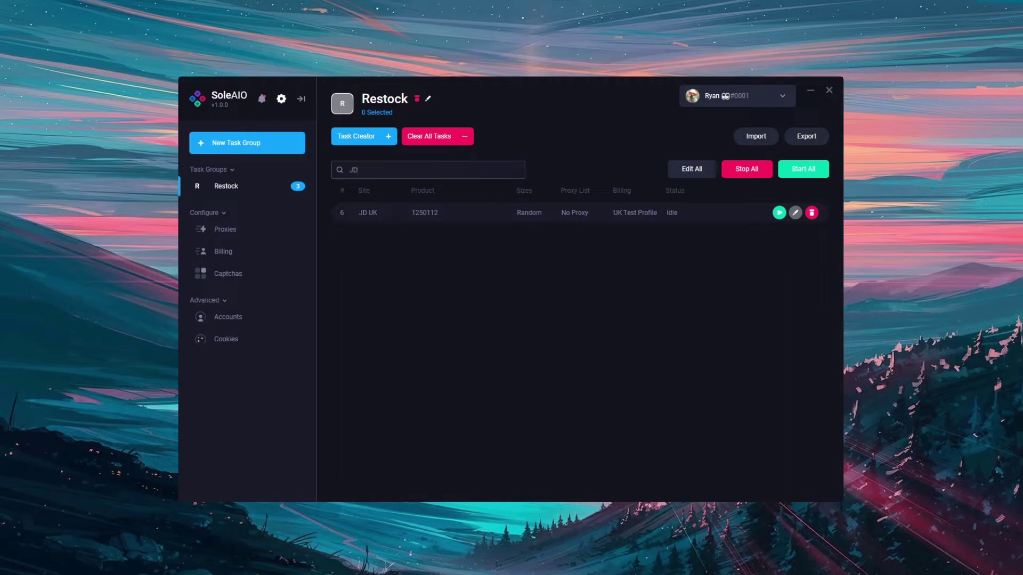
pyautogui.press('BackSpace')
pyautogui.press('BackSpace')
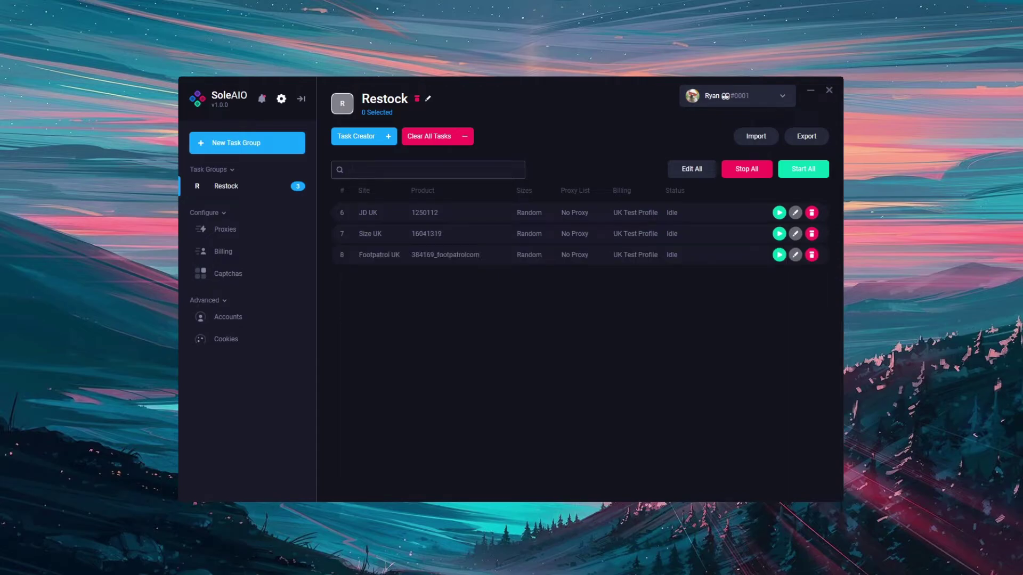
pyautogui.write('1604')
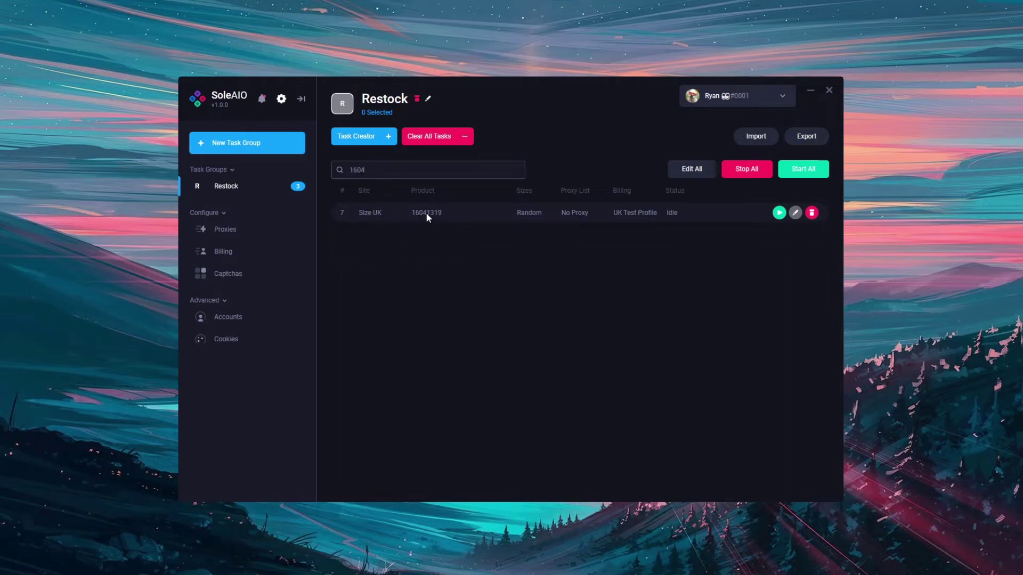
pyautogui.press('BackSpace')
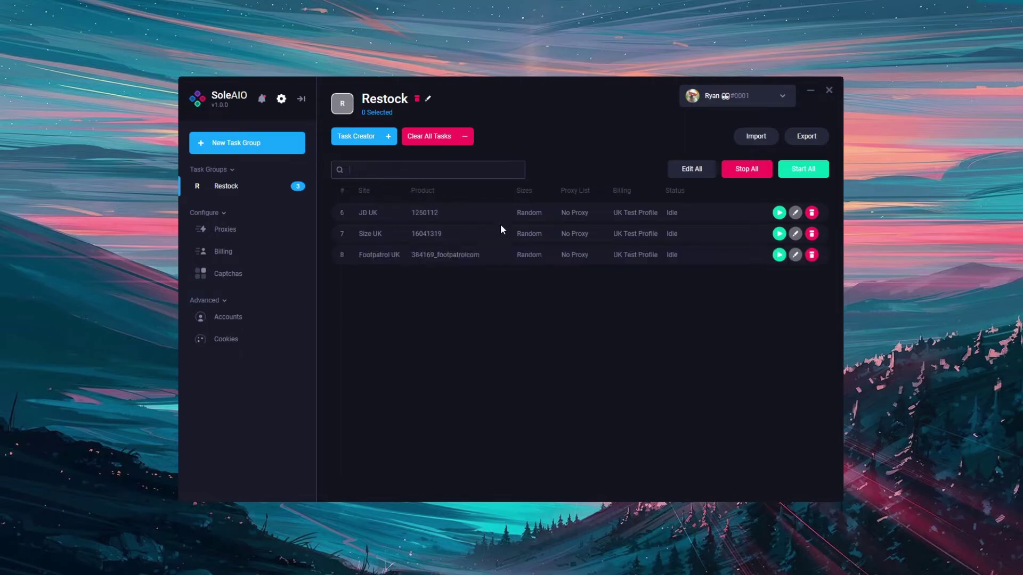
pyautogui.rightClick(631, 211)
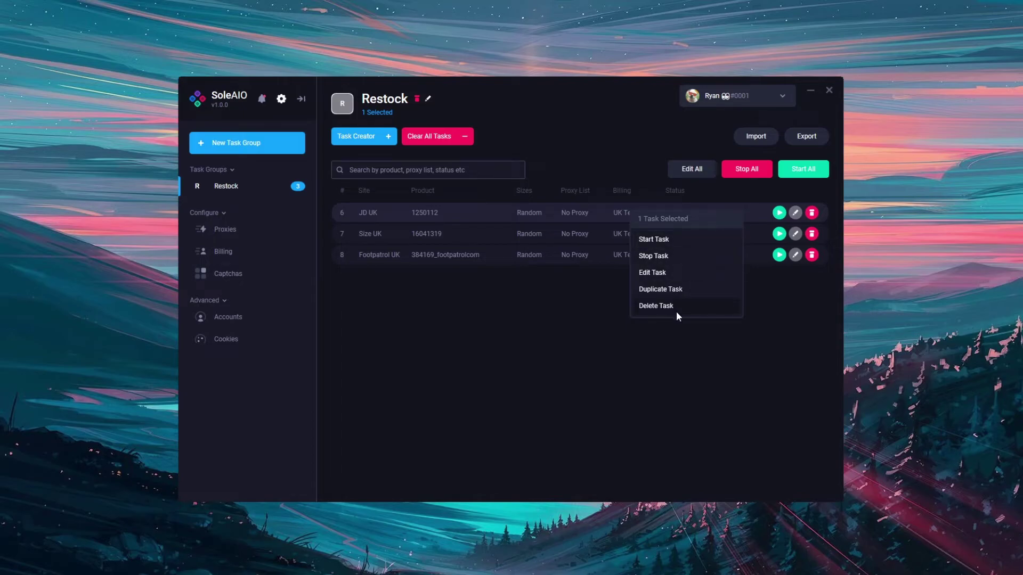
pyautogui.click(617, 266)
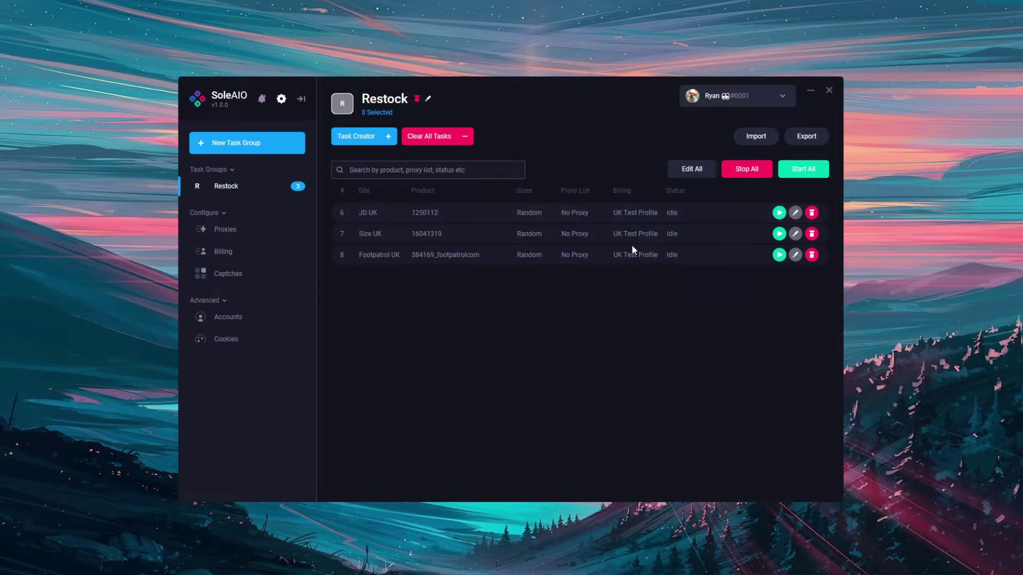
pyautogui.click(662, 218)
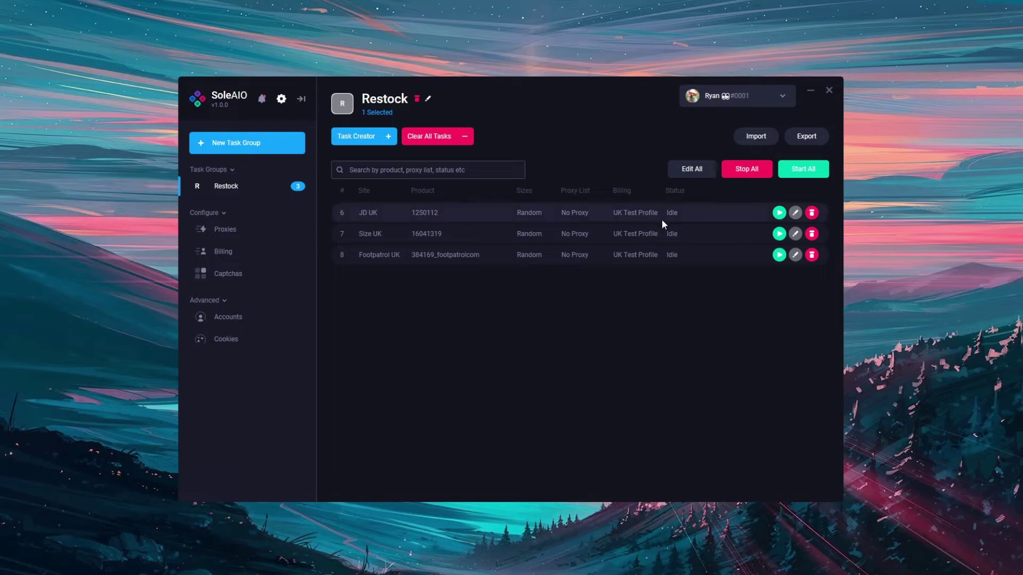
pyautogui.click(664, 255)
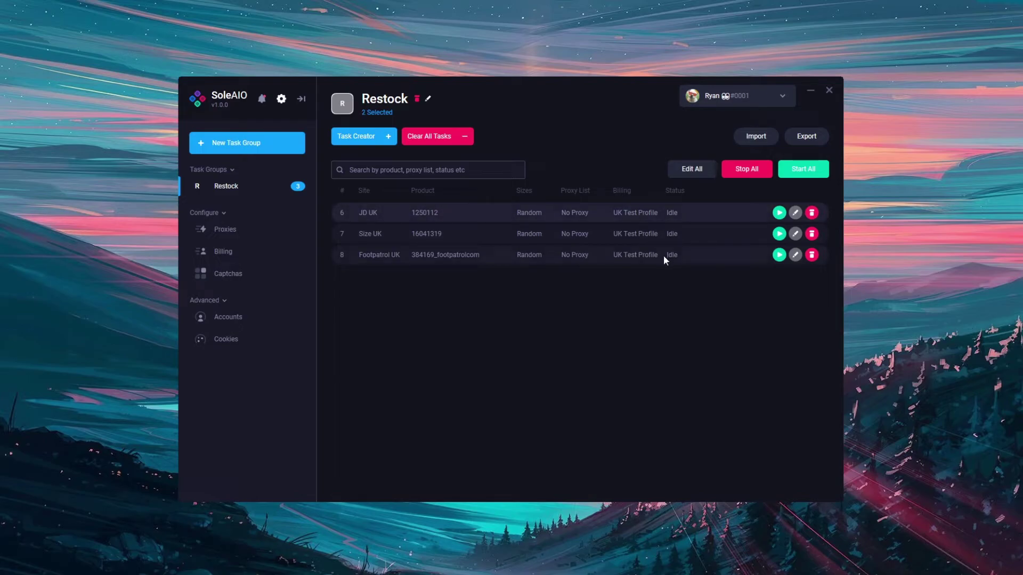
pyautogui.click(658, 212)
pyautogui.click(657, 212)
pyautogui.click(655, 233)
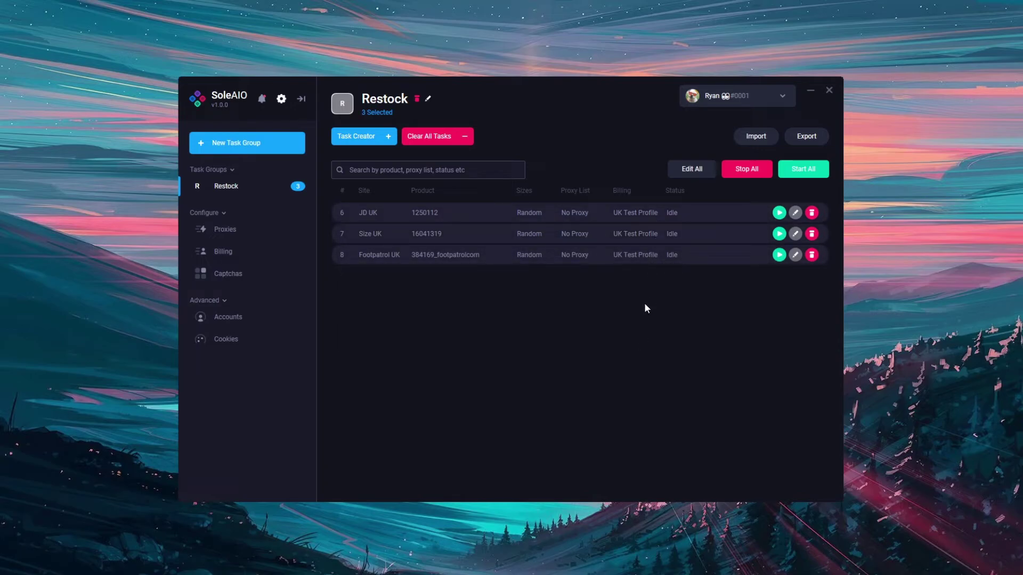
pyautogui.click(645, 304)
pyautogui.click(649, 234)
pyautogui.click(647, 255)
pyautogui.rightClick(659, 217)
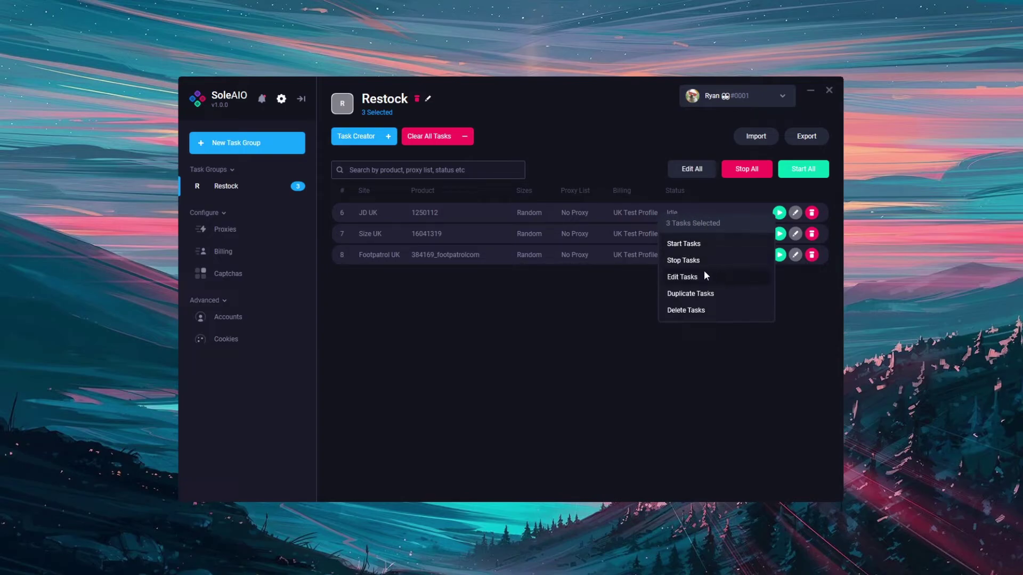
pyautogui.click(697, 293)
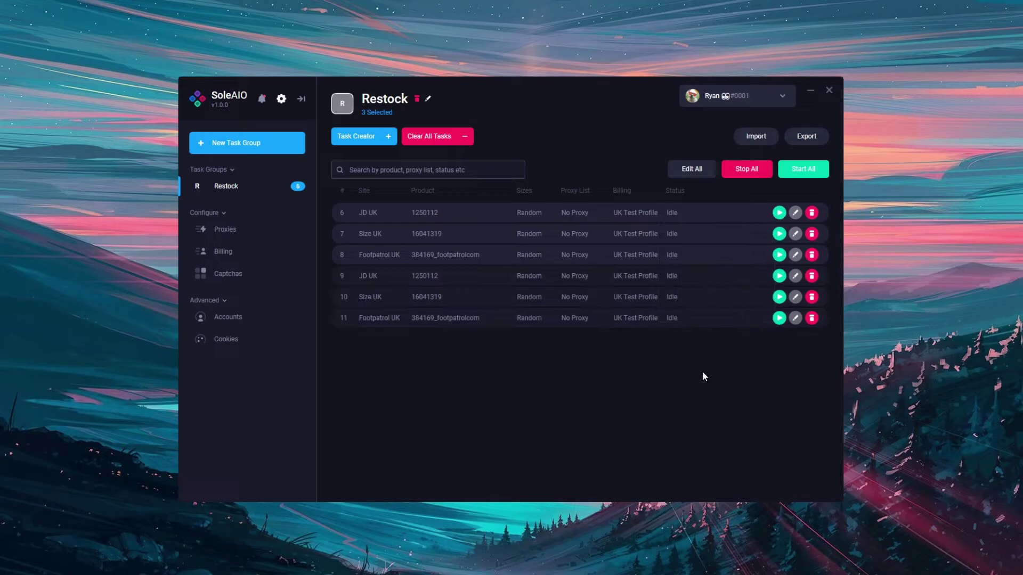
pyautogui.press('Delete')
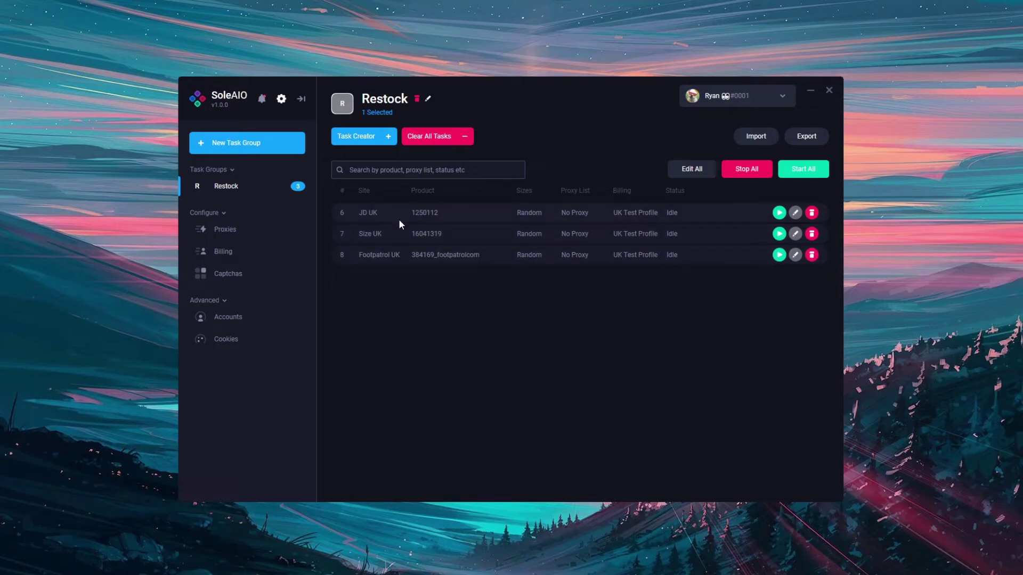
pyautogui.click(397, 234)
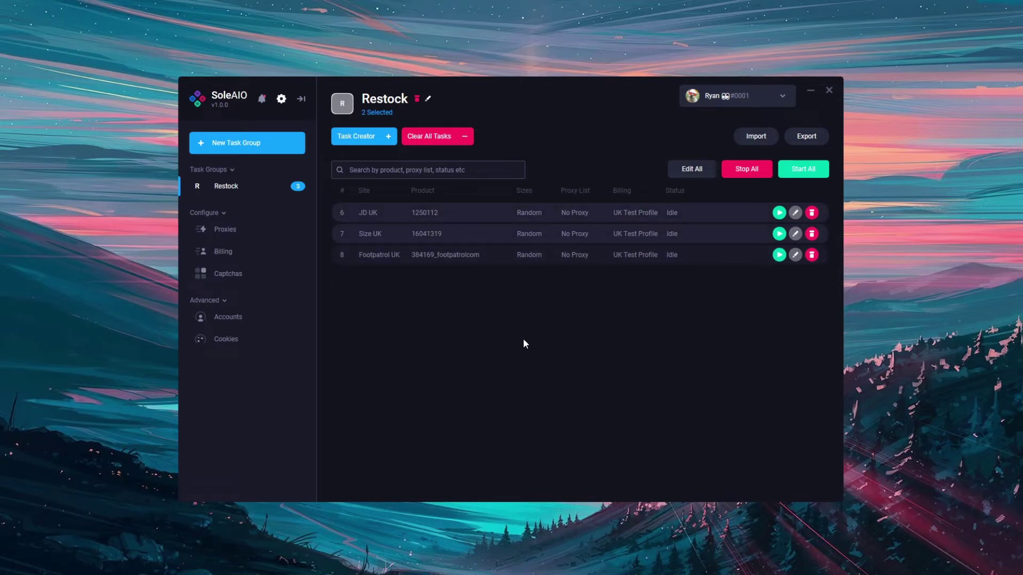
pyautogui.click(490, 258)
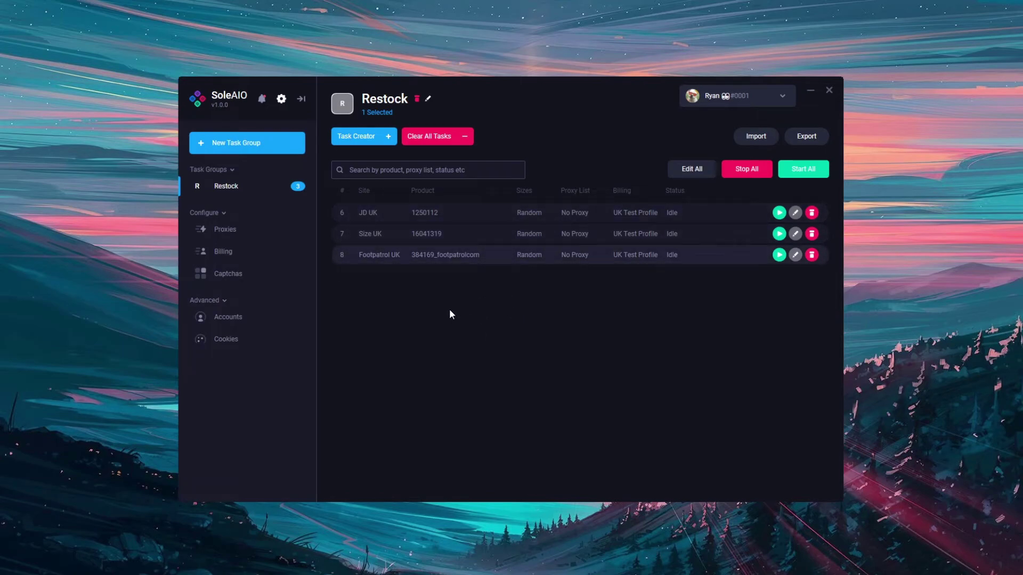
# Open the second captcha profile's solver window, place it beside the main window, and show the Restock tasks again
pyautogui.click(258, 274)
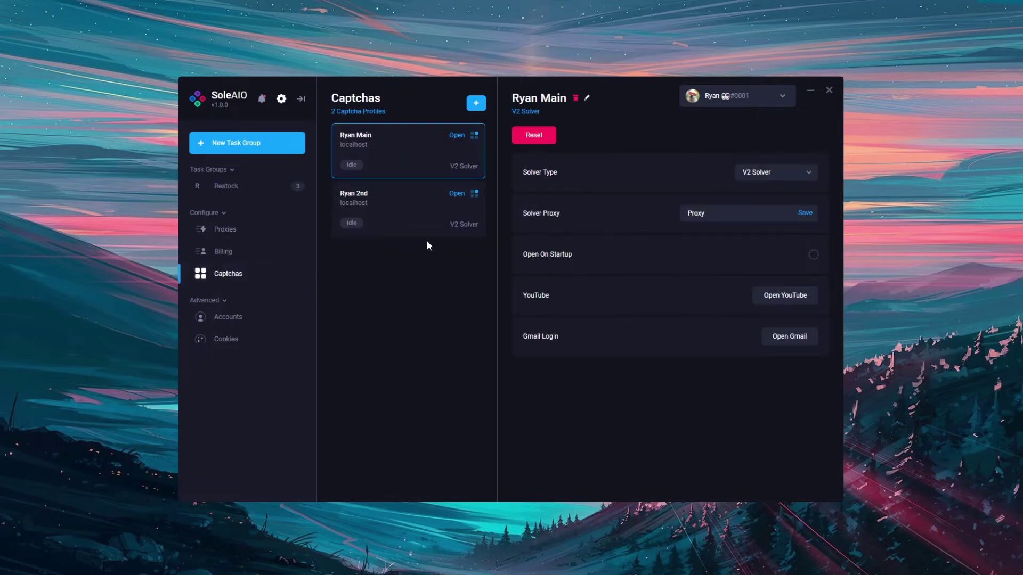
pyautogui.click(454, 200)
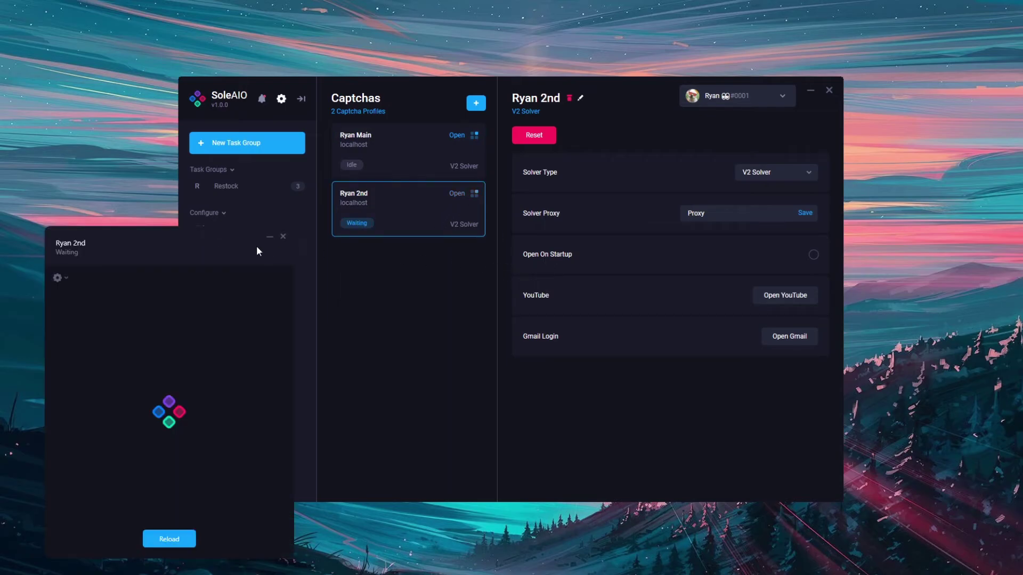
pyautogui.moveTo(257, 245); pyautogui.dragTo(261, 180)
pyautogui.moveTo(451, 87); pyautogui.dragTo(593, 77)
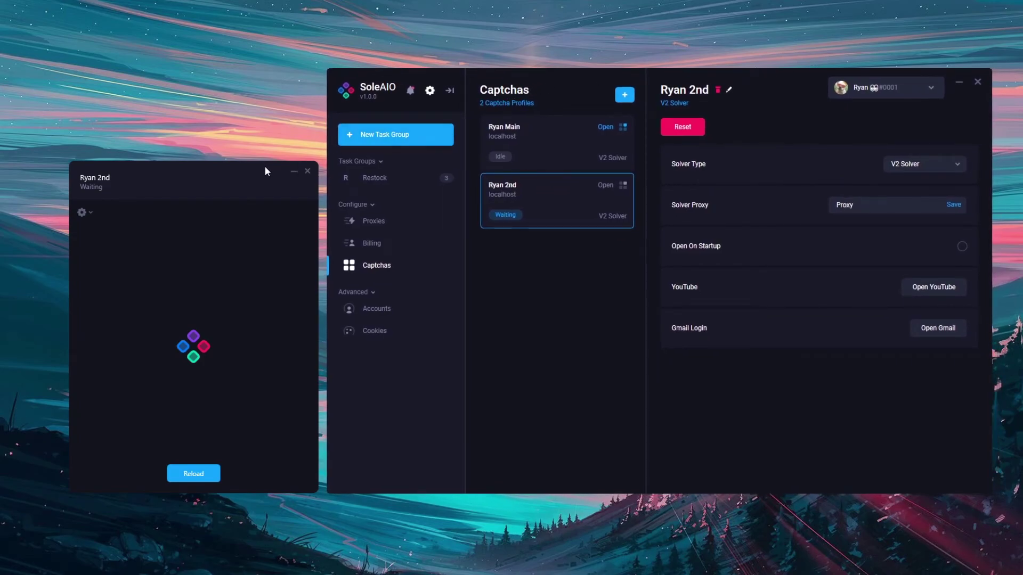
pyautogui.moveTo(266, 167); pyautogui.dragTo(257, 167)
pyautogui.click(415, 178)
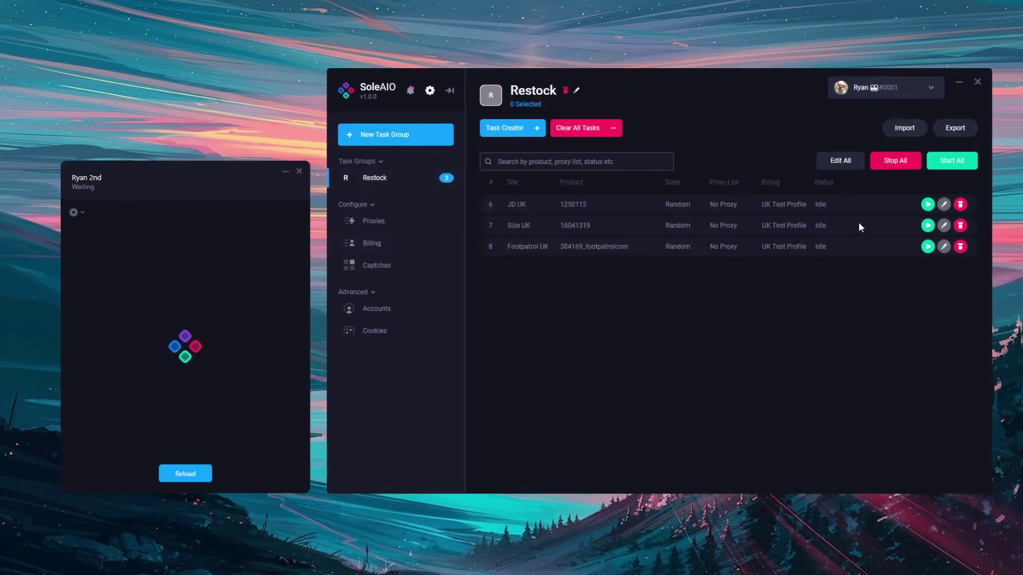
# Run the JD UK and Size UK tasks to Opened PayPal, then close both PayPal checkout windows
pyautogui.click(927, 204)
pyautogui.click(927, 225)
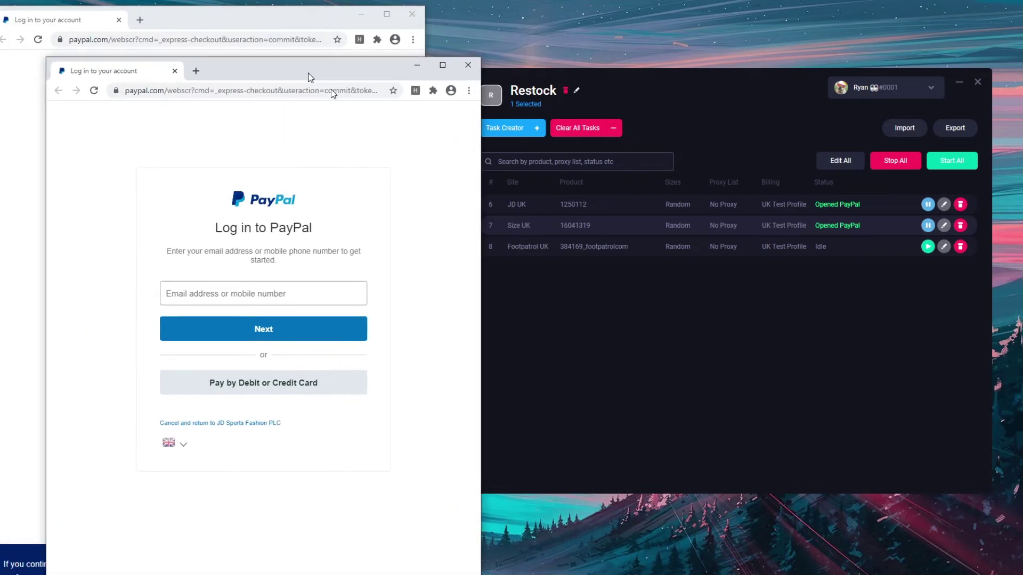
pyautogui.click(411, 19)
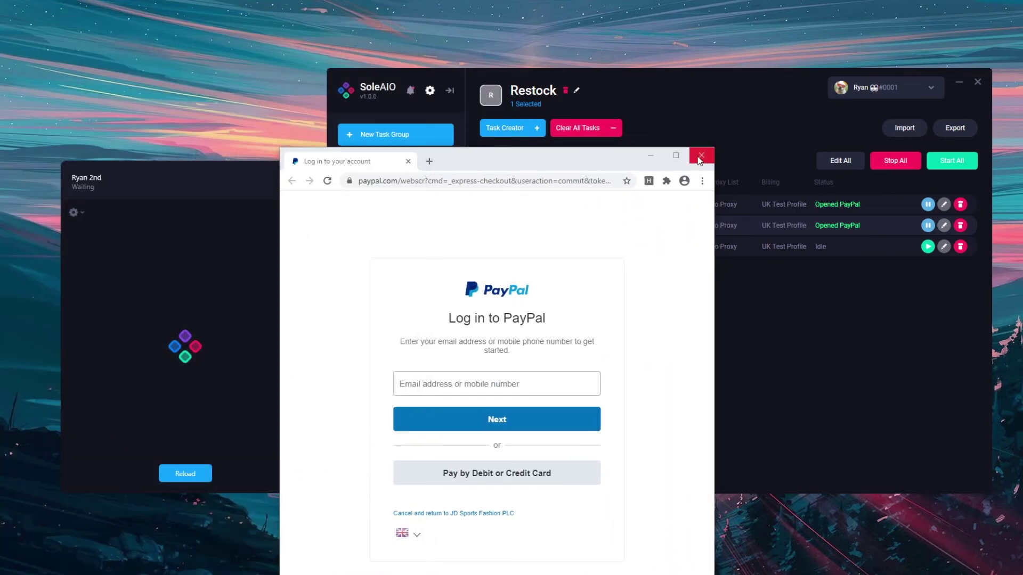
pyautogui.click(701, 155)
pyautogui.click(883, 282)
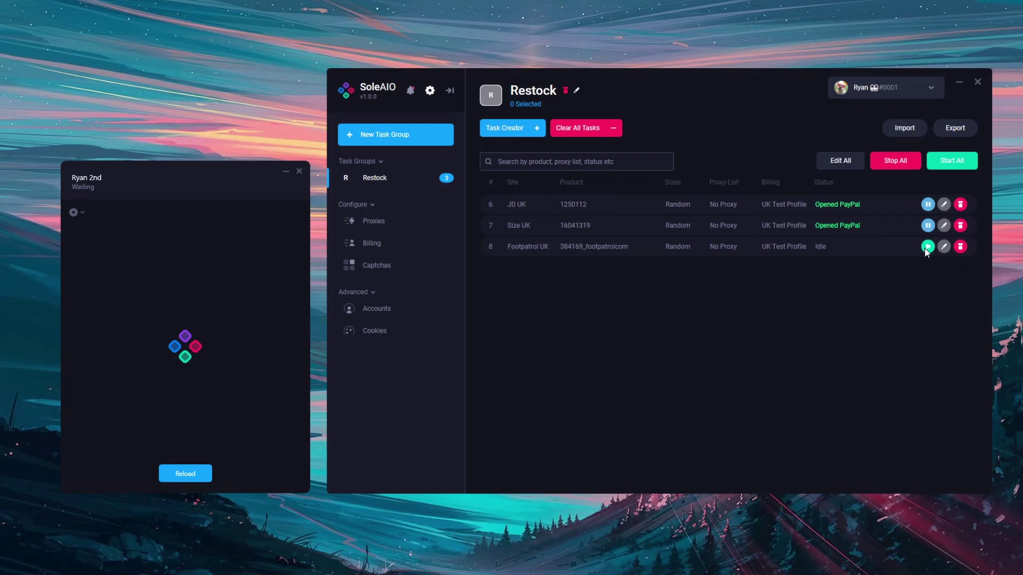
# Start the Footpatrol UK task and mark two crosswalk tiles on the first captcha image
pyautogui.click(927, 247)
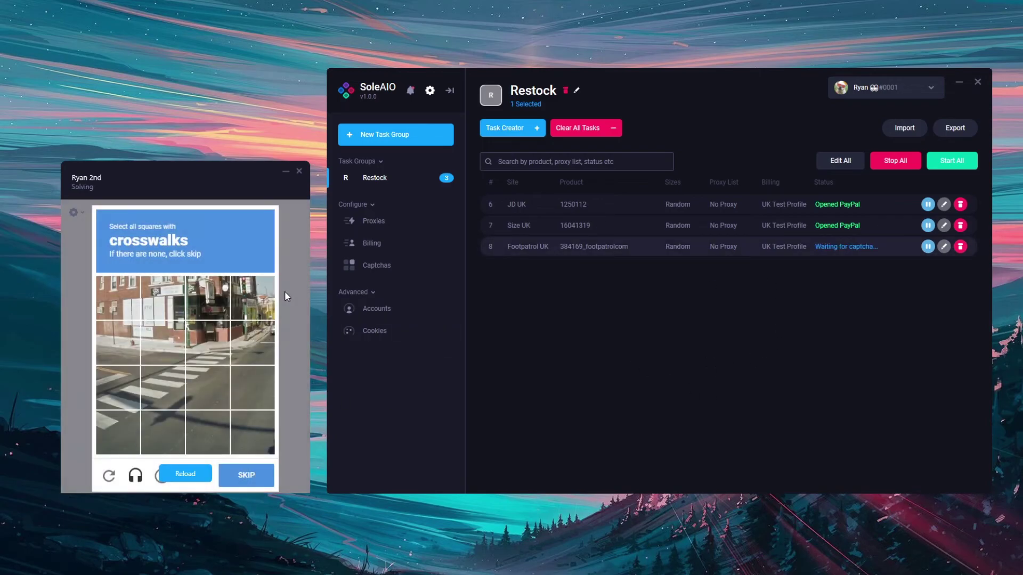
pyautogui.click(118, 386)
pyautogui.click(123, 427)
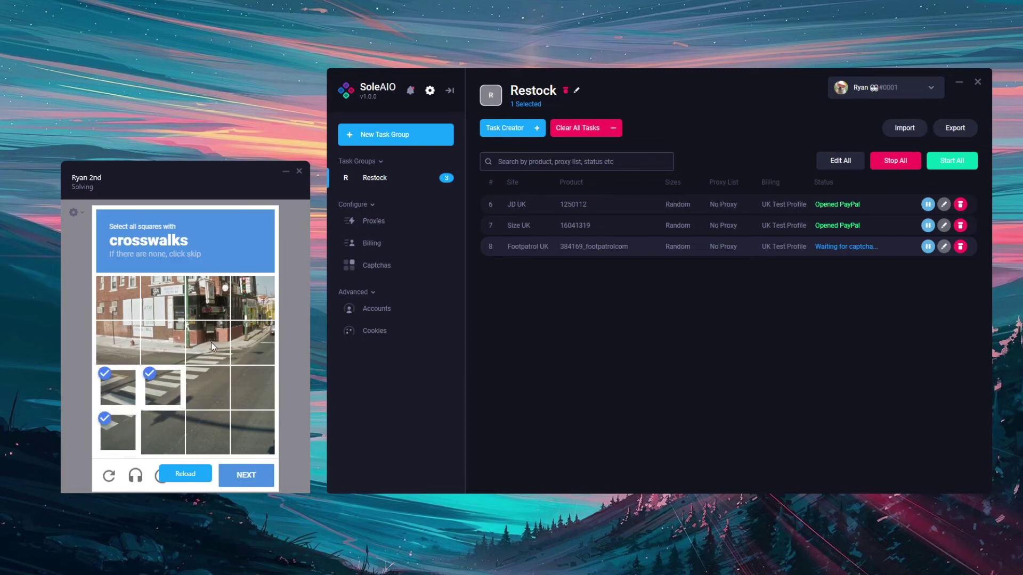
pyautogui.click(249, 476)
# Mark the five crosswalk tiles on the second captcha image and verify the captcha
pyautogui.click(120, 389)
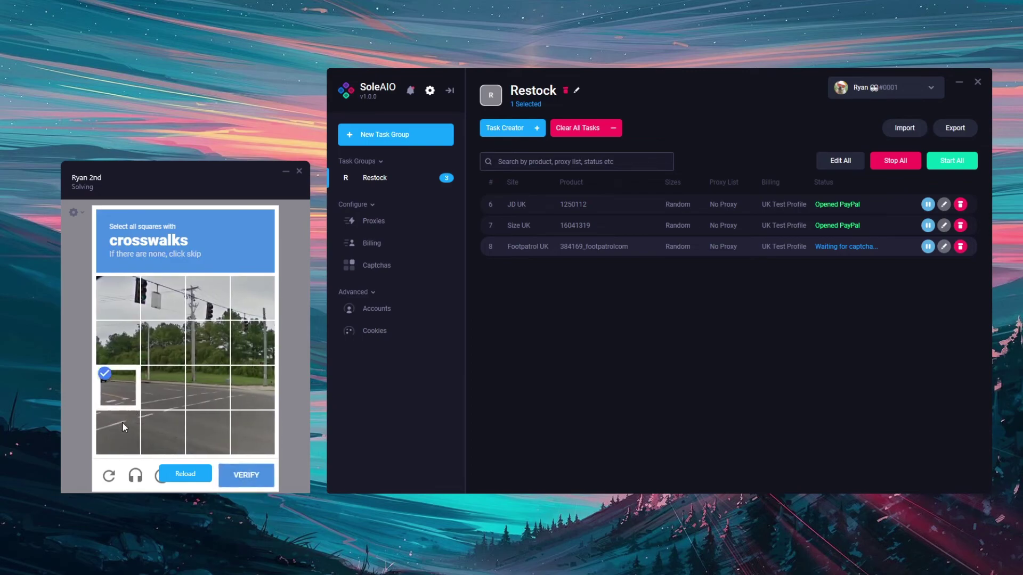
pyautogui.click(122, 424)
pyautogui.click(173, 395)
pyautogui.click(208, 395)
pyautogui.click(239, 394)
pyautogui.click(246, 475)
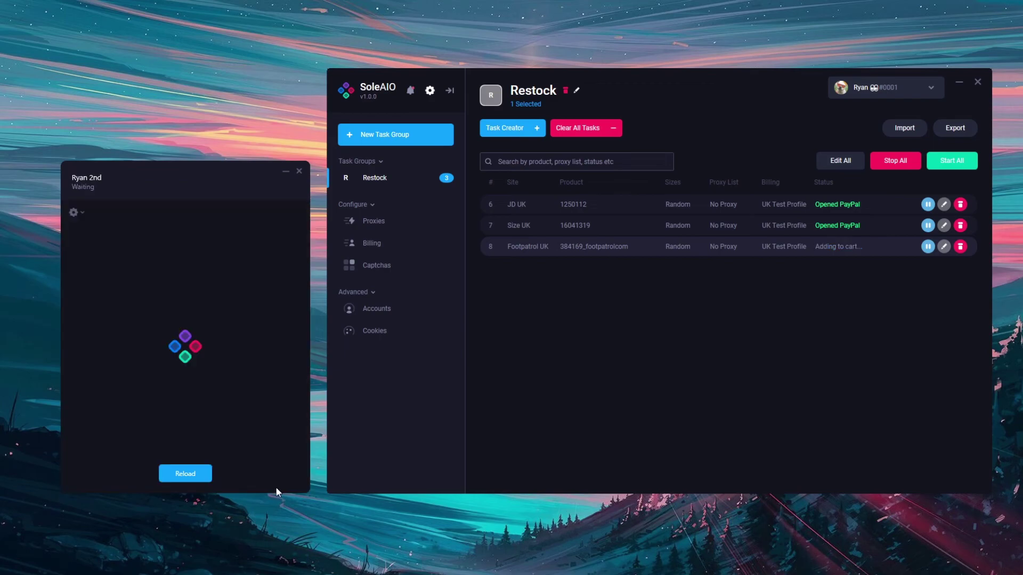